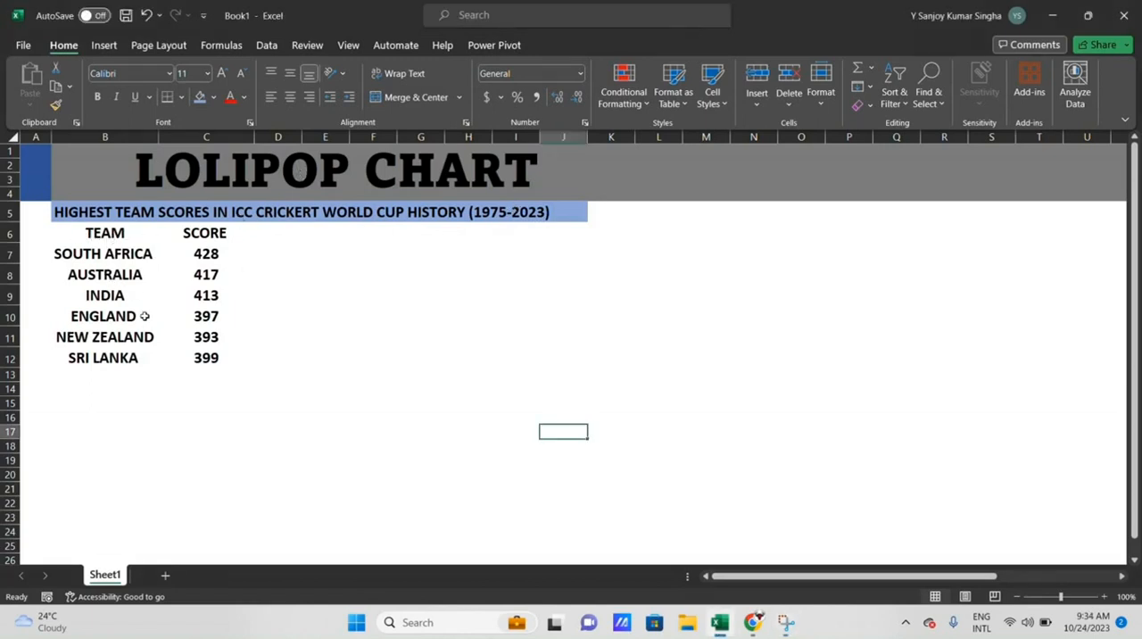
- Insert a 2-D Line with Markers chart from the team and score table in B6:C12
left_click_drag(87, 229, 206, 357)
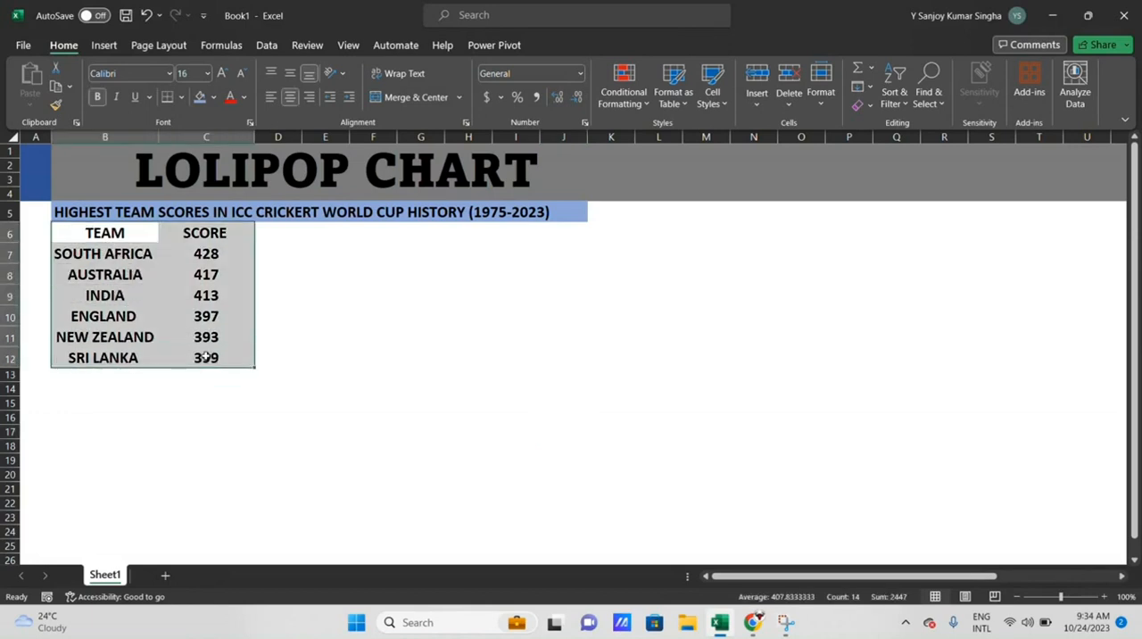
left_click(98, 47)
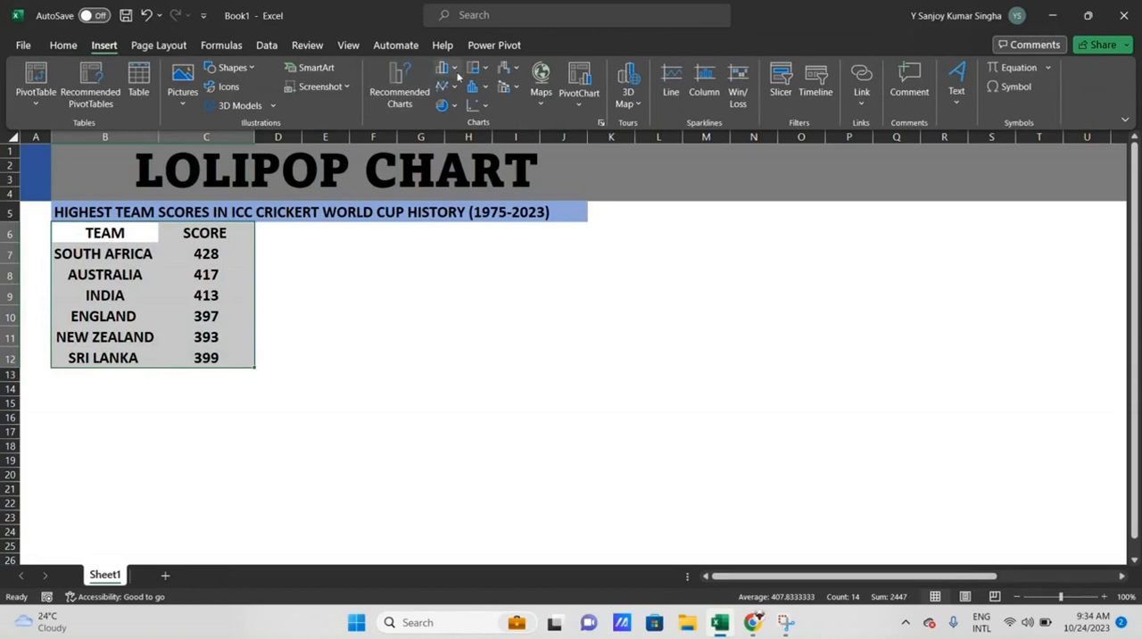
left_click(454, 86)
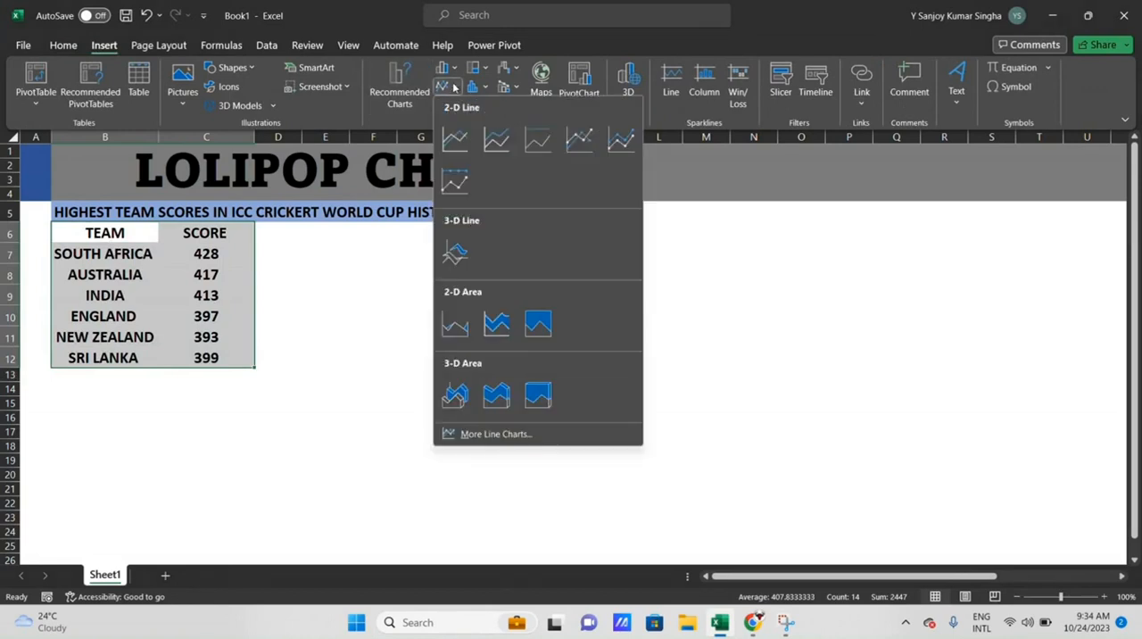
left_click(581, 134)
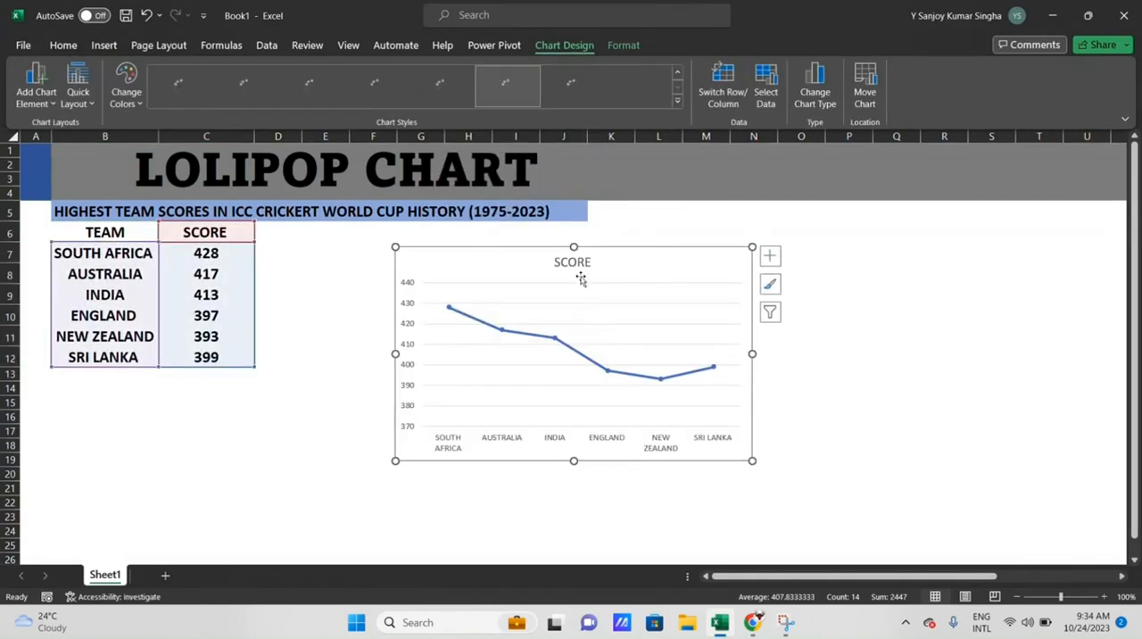
- Enlarge the chart and place it beside the table, spanning about columns E to O and rows 6 to 22
mouse_move(630, 265)
left_mouse_down()
mouse_move(663, 263)
mouse_move(616, 256)
left_mouse_up()
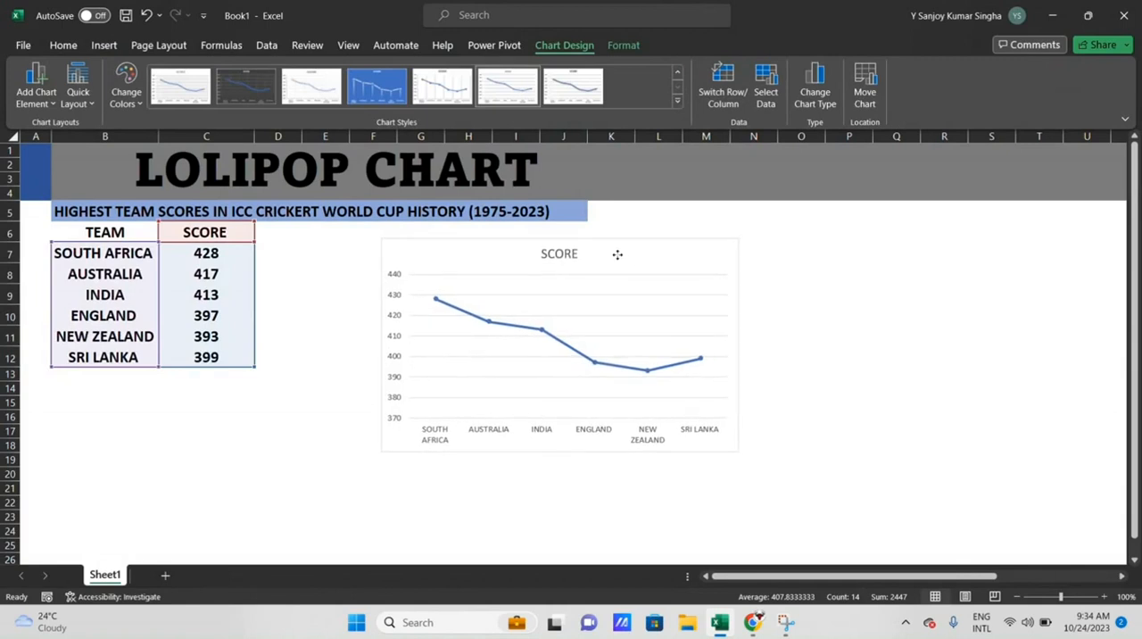
left_click_drag(739, 453, 871, 515)
left_click_drag(683, 255, 626, 255)
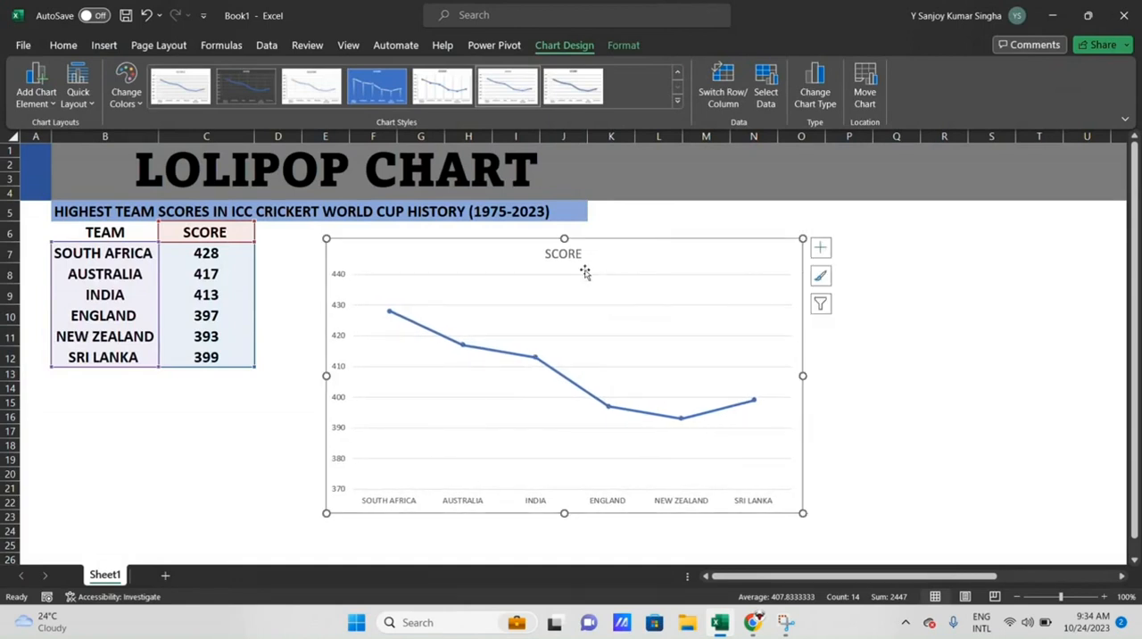
- Add drop lines from the chart's data points to the horizontal axis
mouse_move(435, 332)
left_click(36, 99)
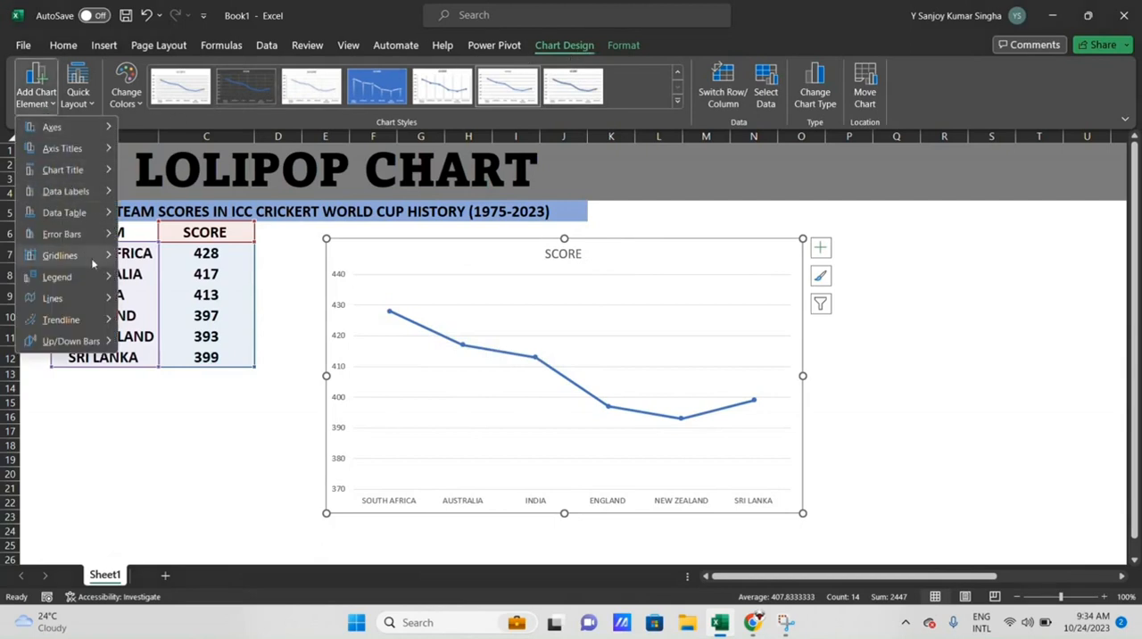
mouse_move(100, 304)
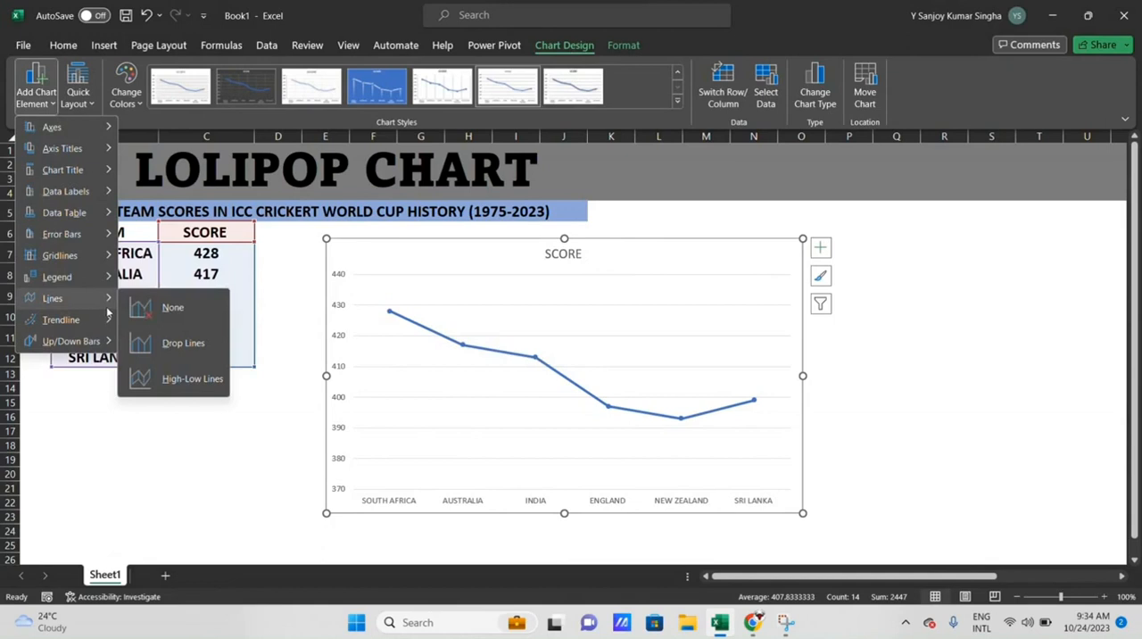
left_click(165, 342)
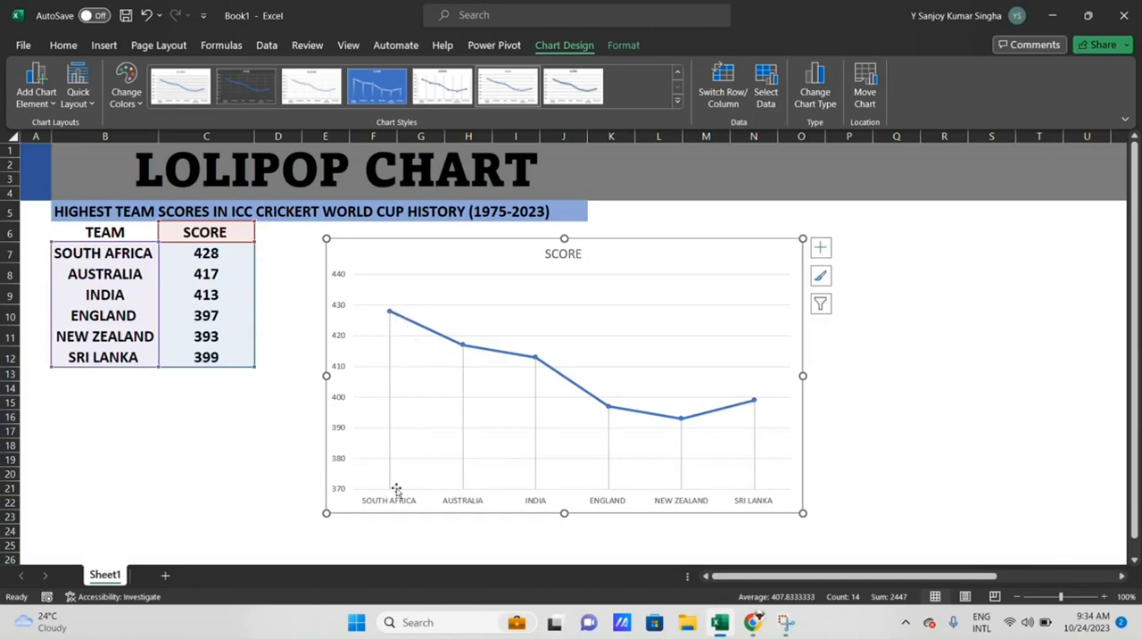
- Format the score data series with no line so that only its markers and the drop lines are left
left_click(391, 310)
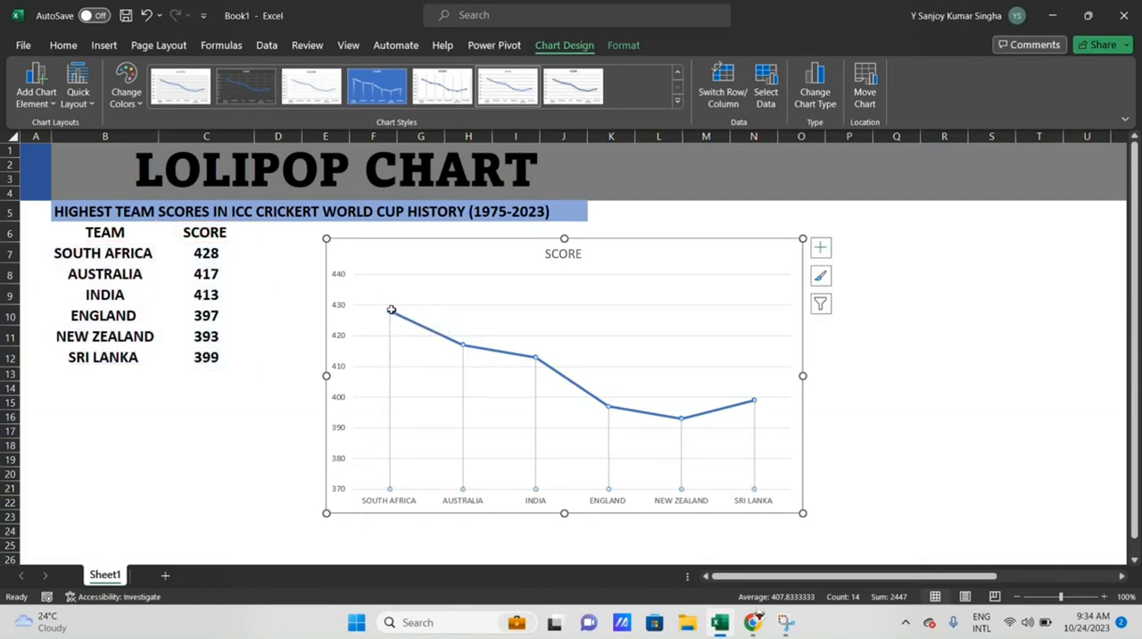
left_click(606, 339)
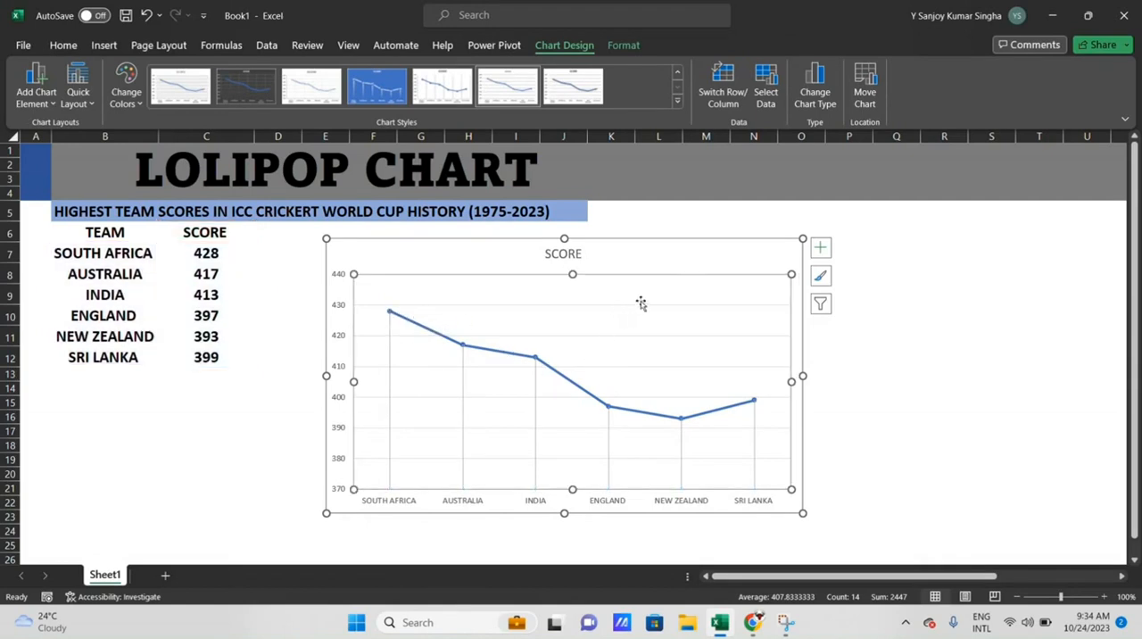
right_click(681, 259)
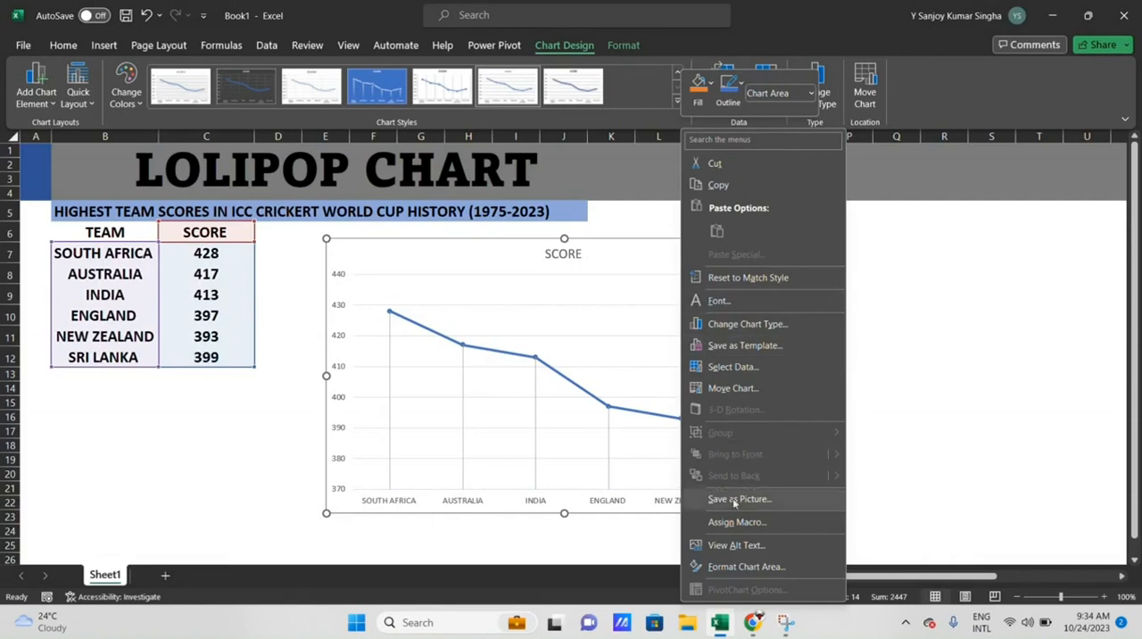
left_click(746, 567)
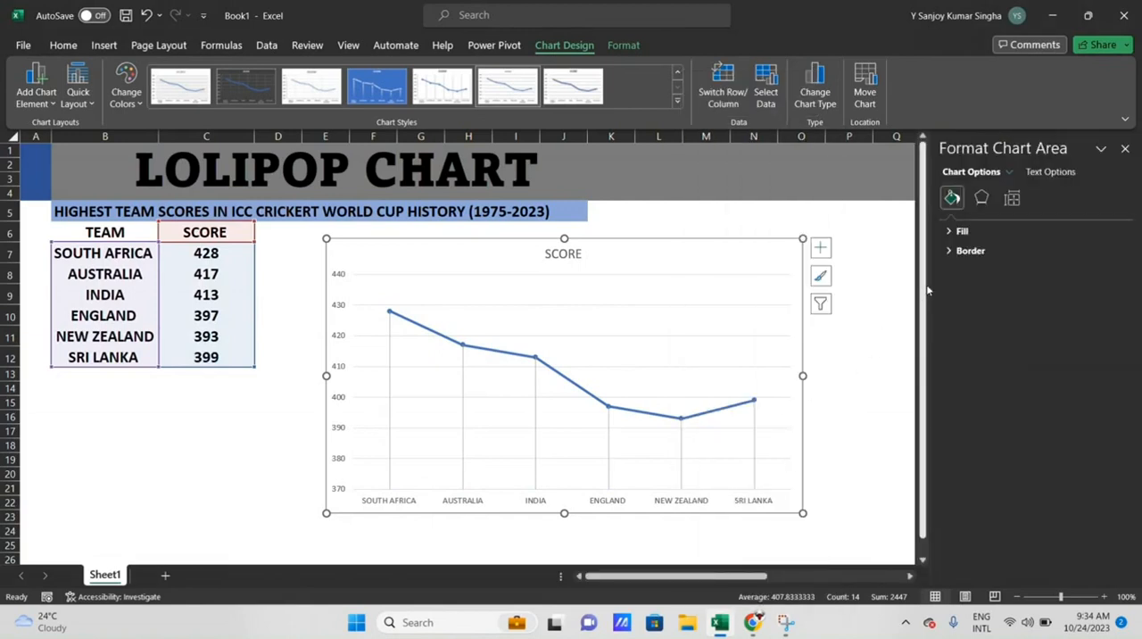
left_click(436, 338)
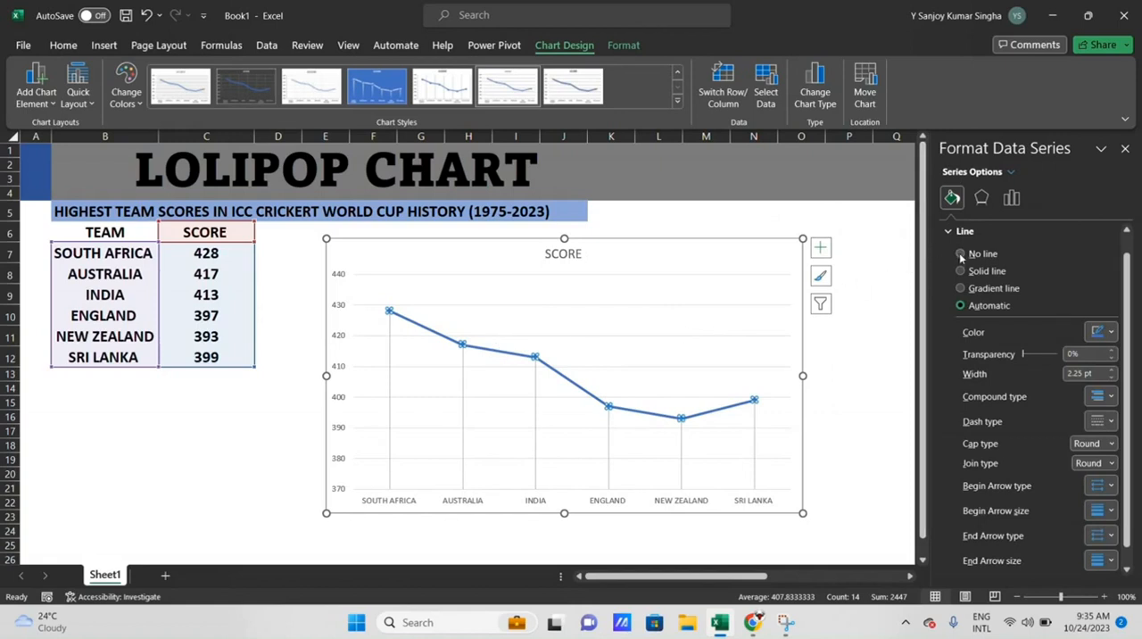
left_click(962, 255)
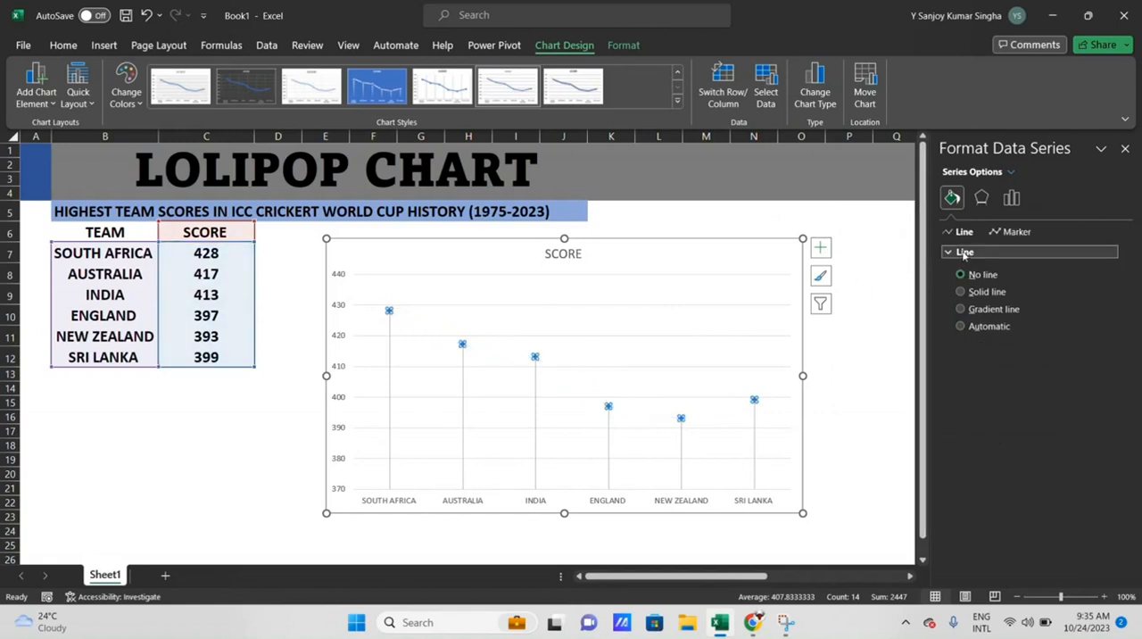
- Set the score series markers to the built-in circle type with a size of 25
left_click(1001, 231)
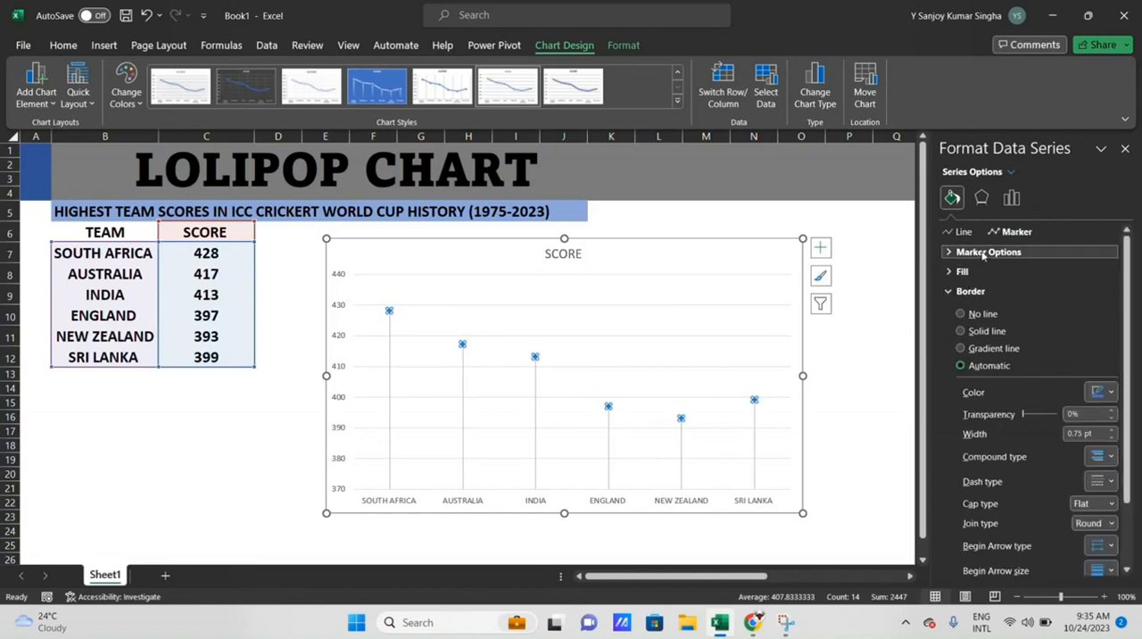
left_click(985, 252)
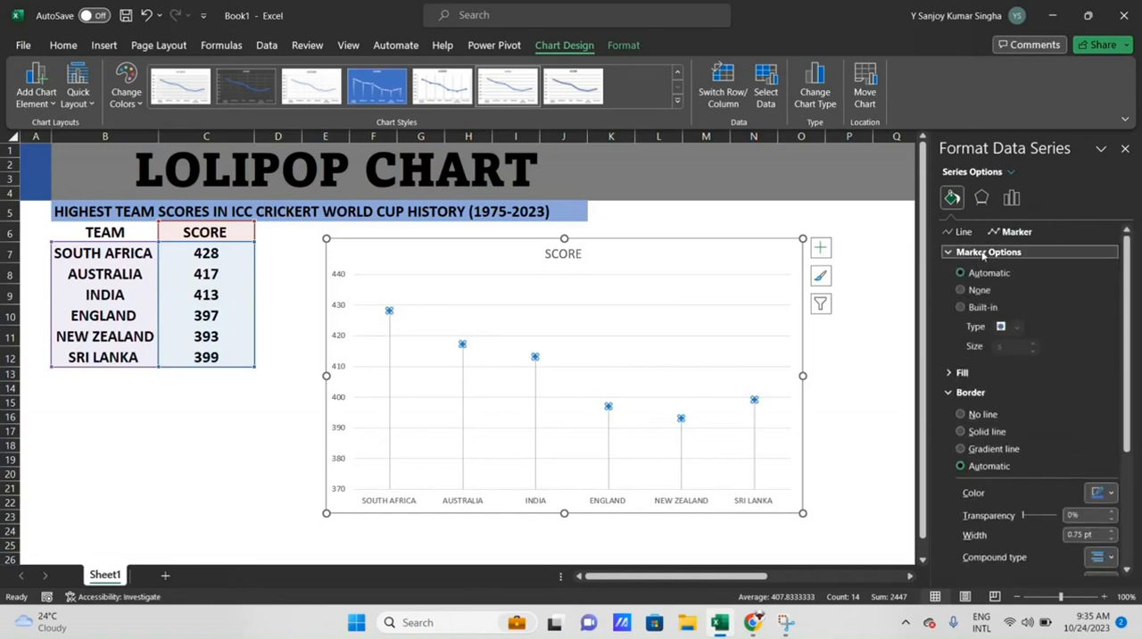
left_click(961, 308)
left_click(1008, 347)
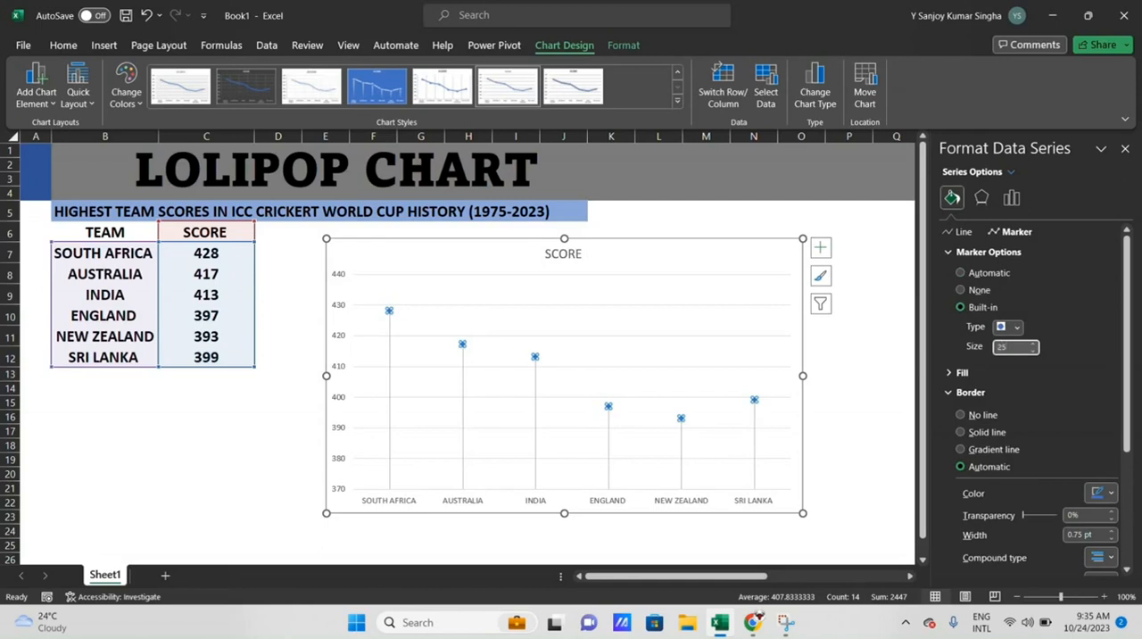
left_click(813, 375)
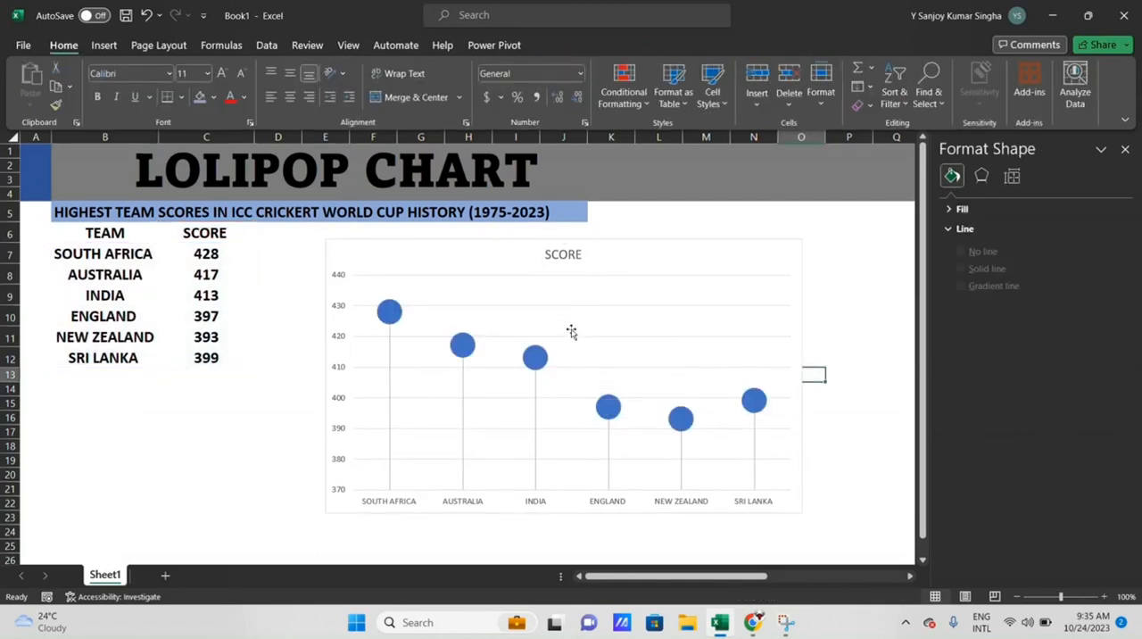
- Set the width of the chart's drop lines to 4 pt
left_click(536, 390)
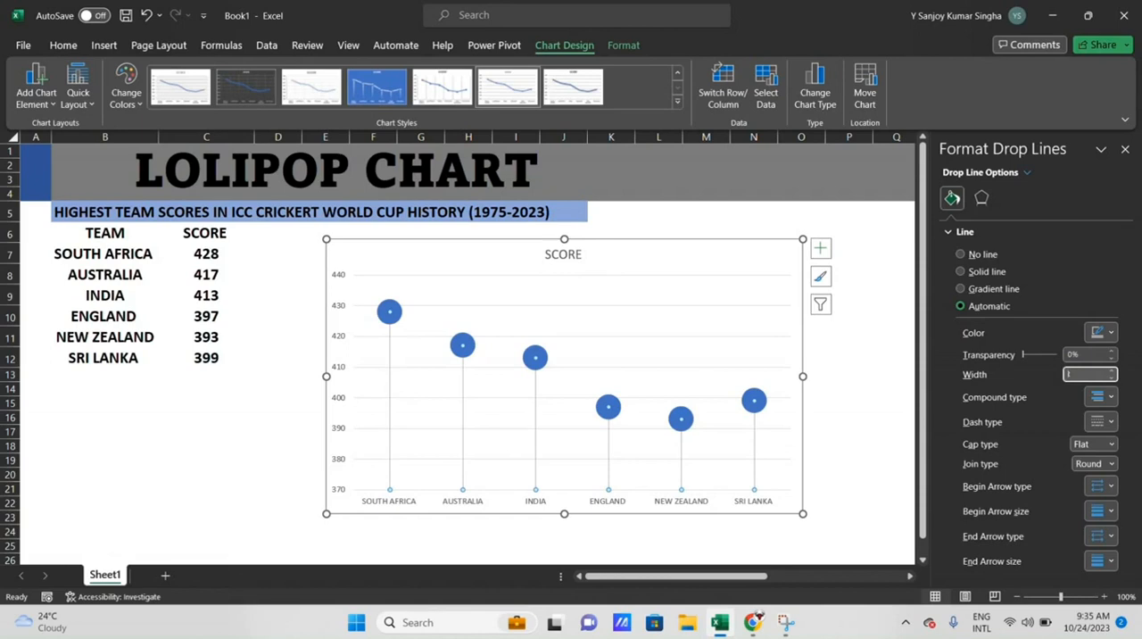
key("Return")
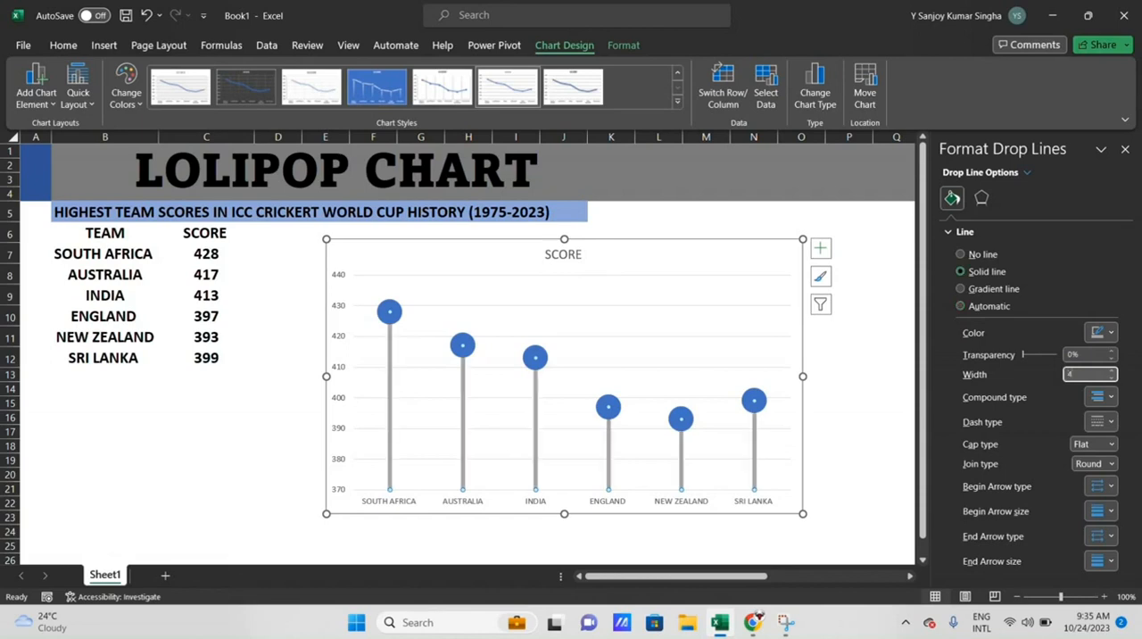
left_click(880, 377)
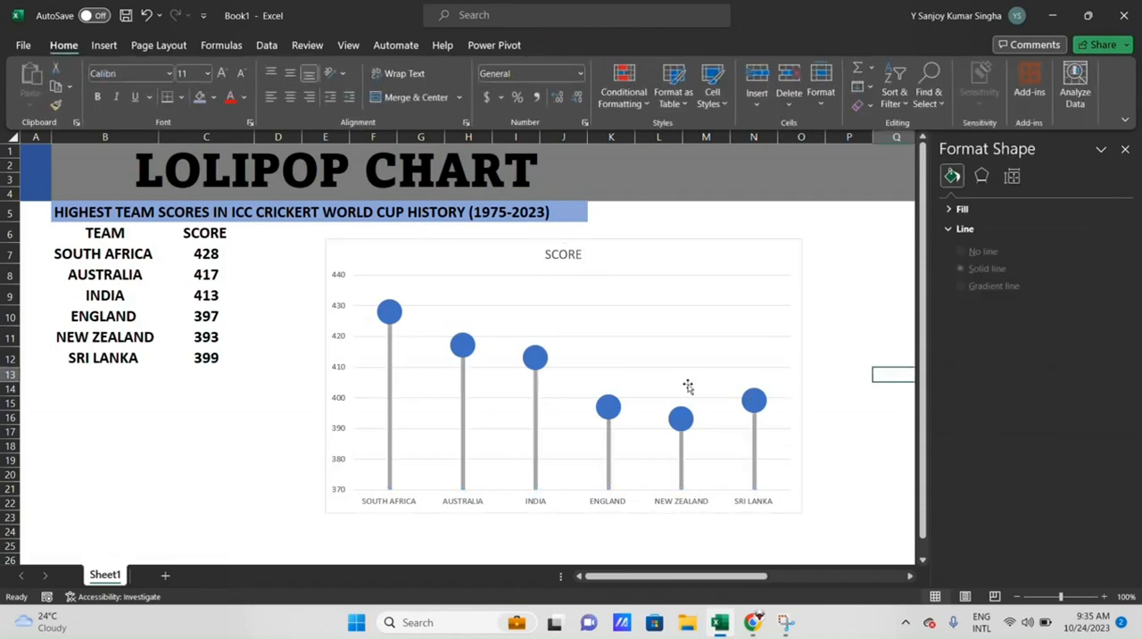
- Recolor the drop lines with a very dark theme gray and close the formatting pane
left_click(681, 448)
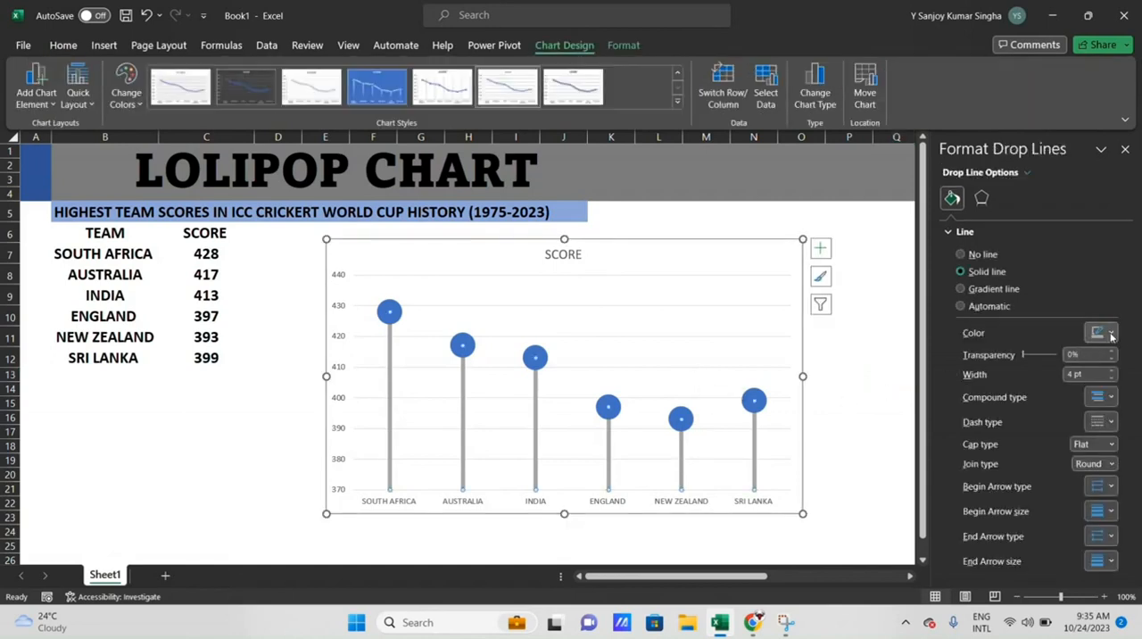
left_click(1109, 333)
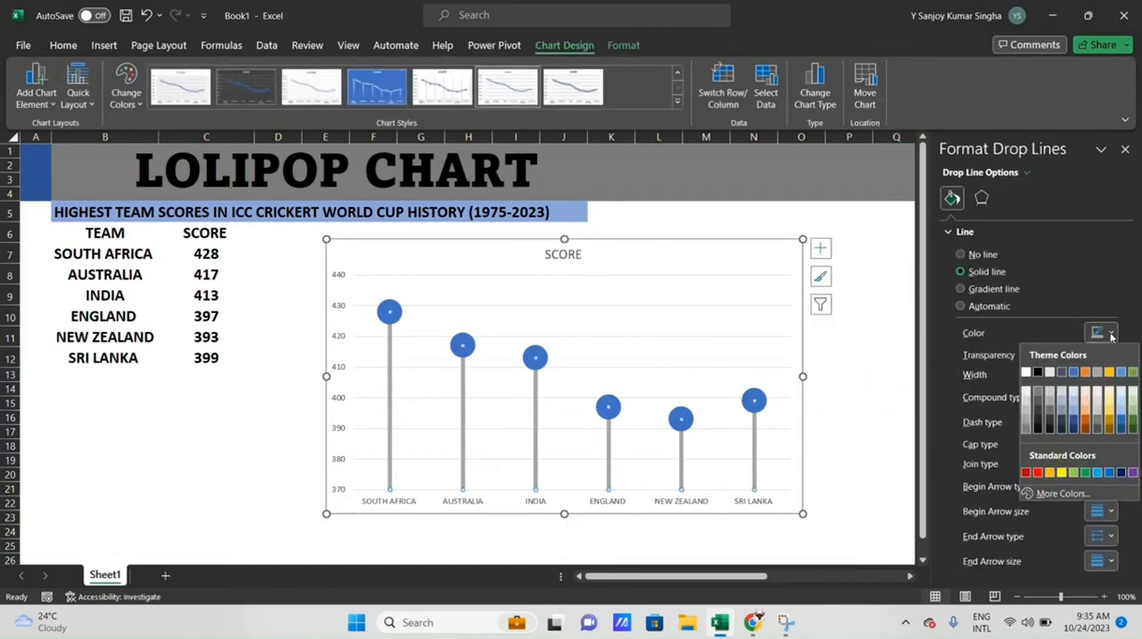
left_click(1050, 418)
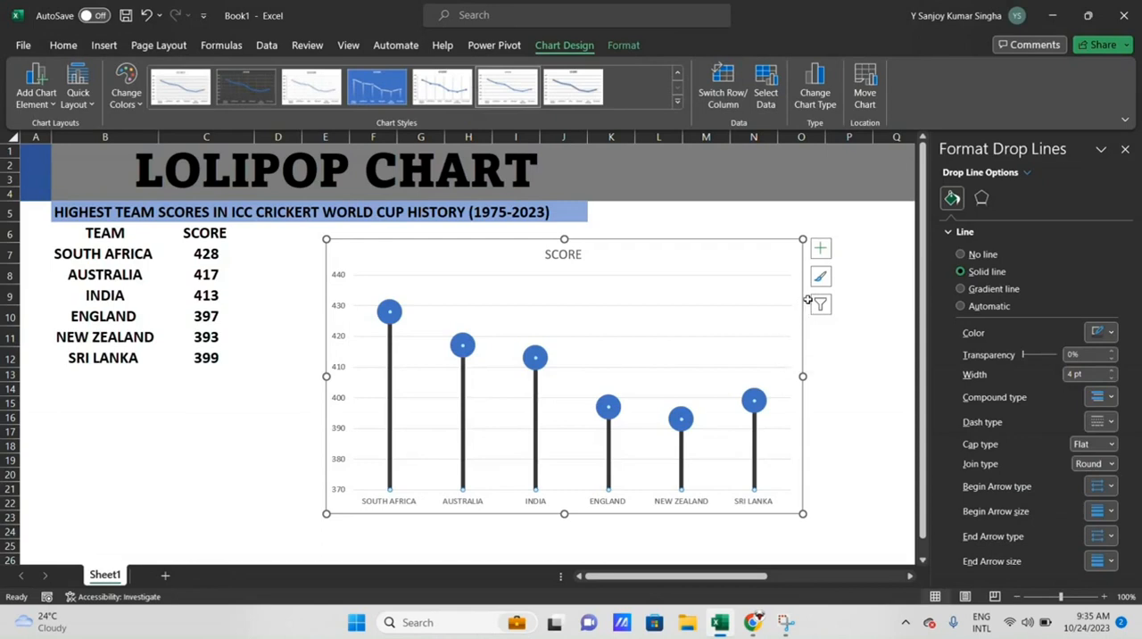
left_click(1124, 149)
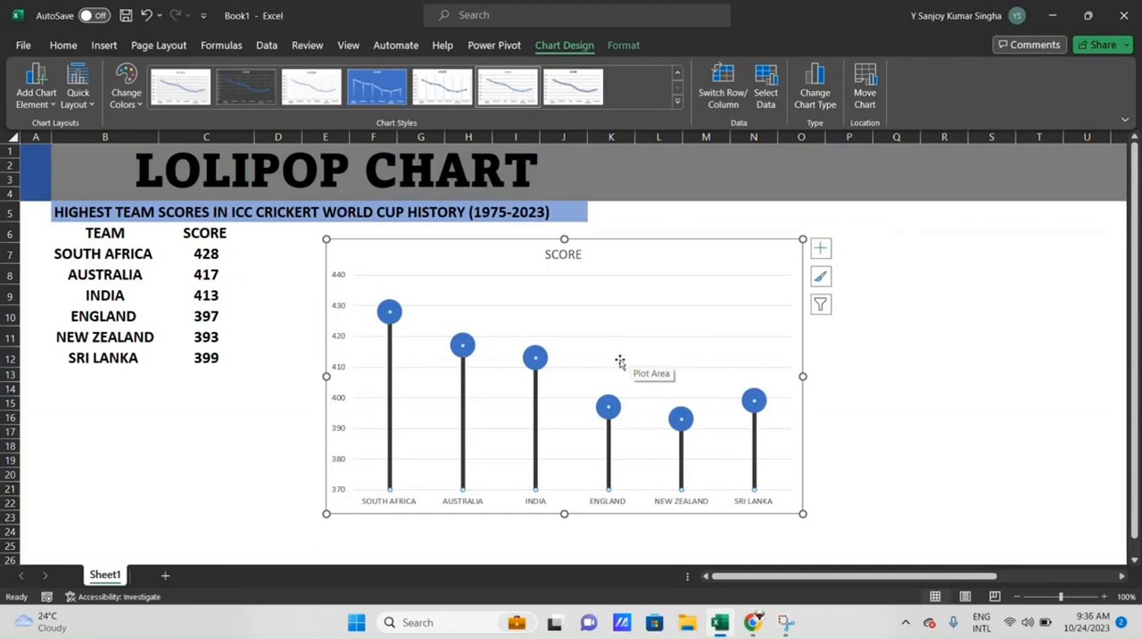
- Delete the chart's vertical axis and add data labels to the markers
left_click(340, 337)
key("Delete")
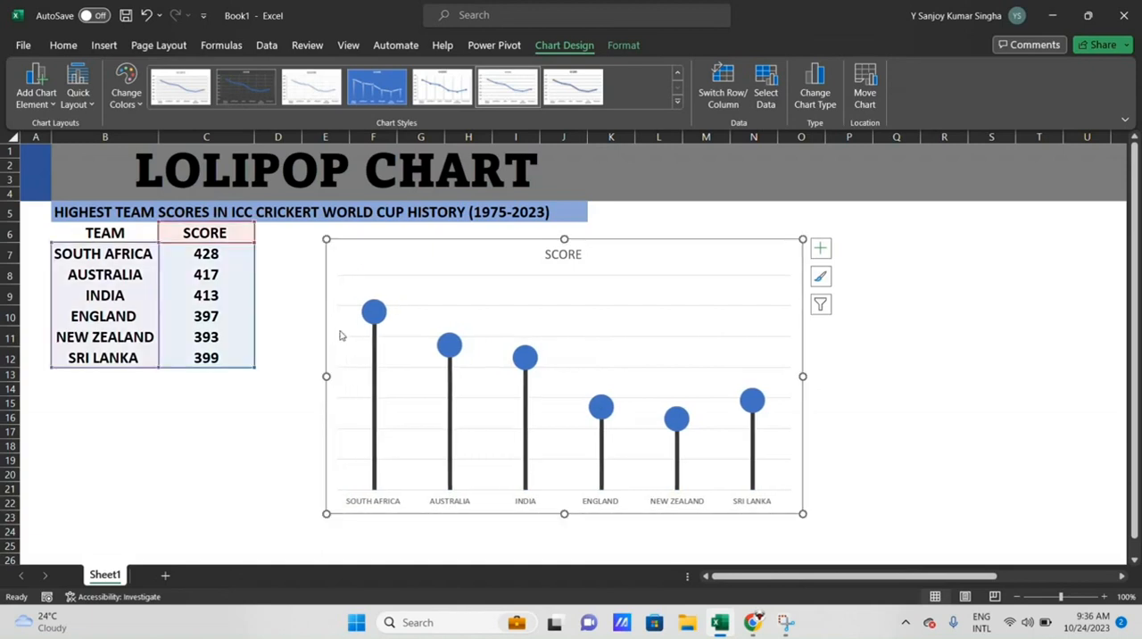
left_click(825, 256)
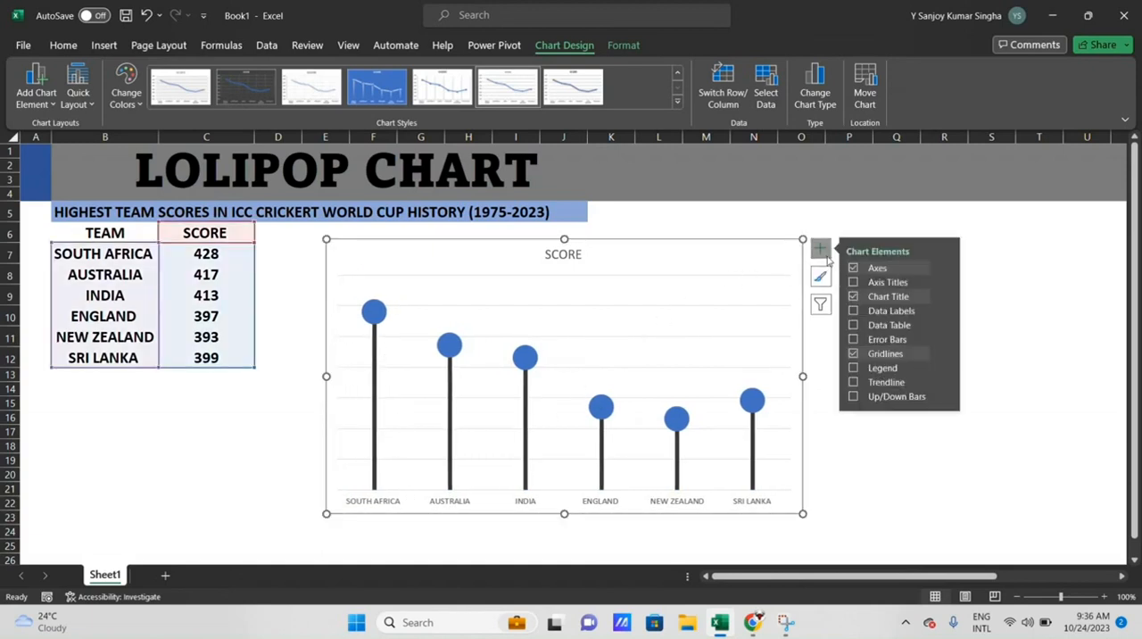
left_click(855, 312)
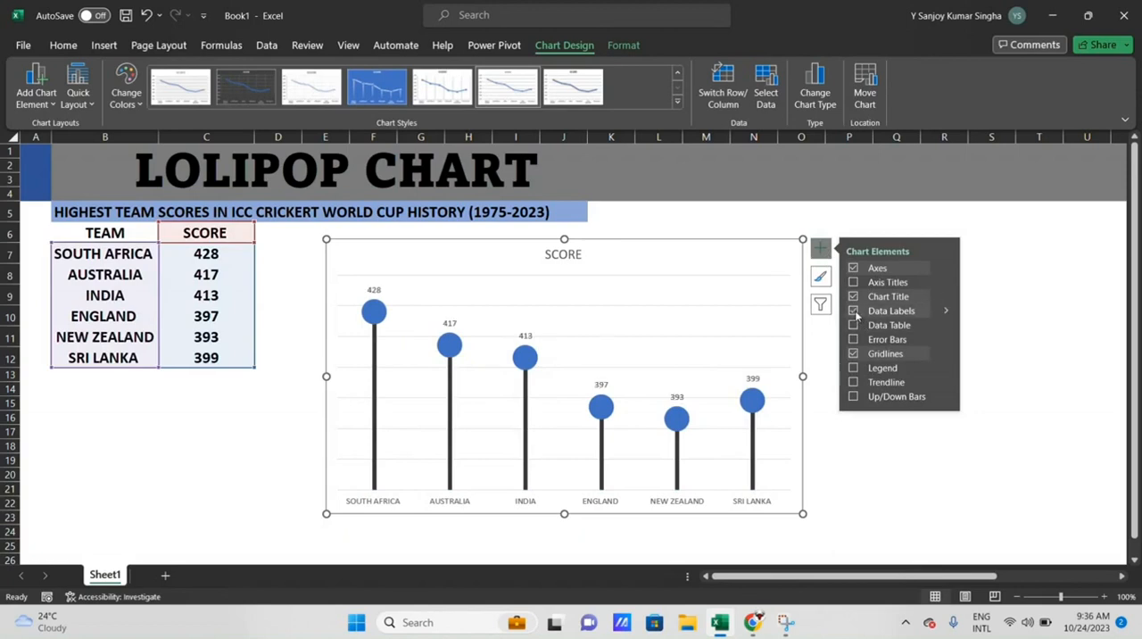
- Make the data labels bold and increase their font size to just above 18 pt
left_click(374, 290)
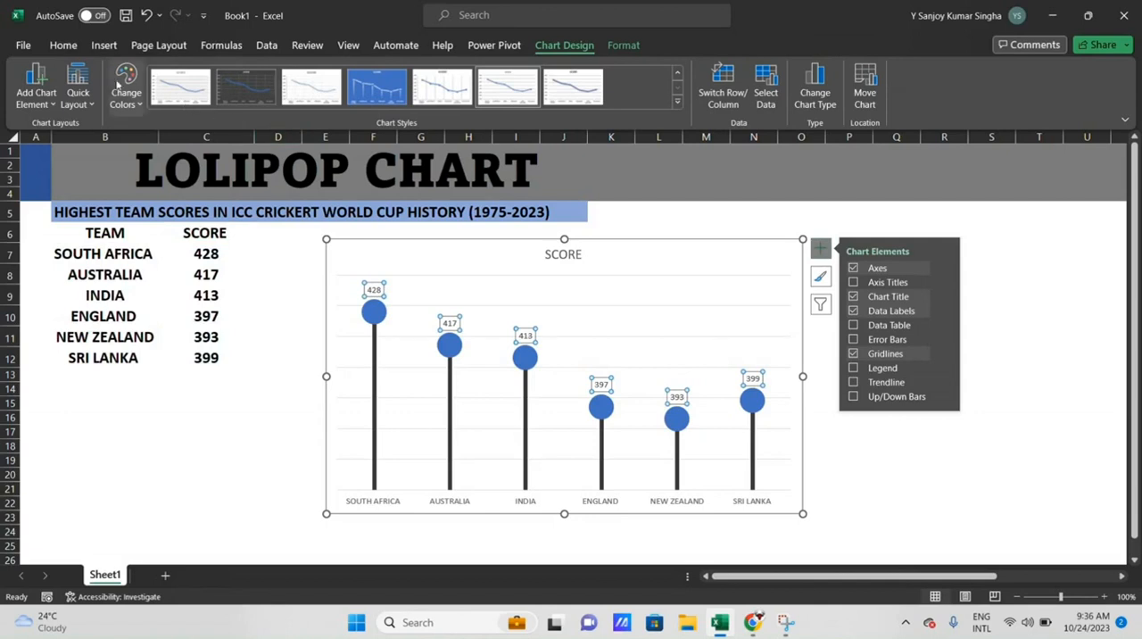
left_click(64, 44)
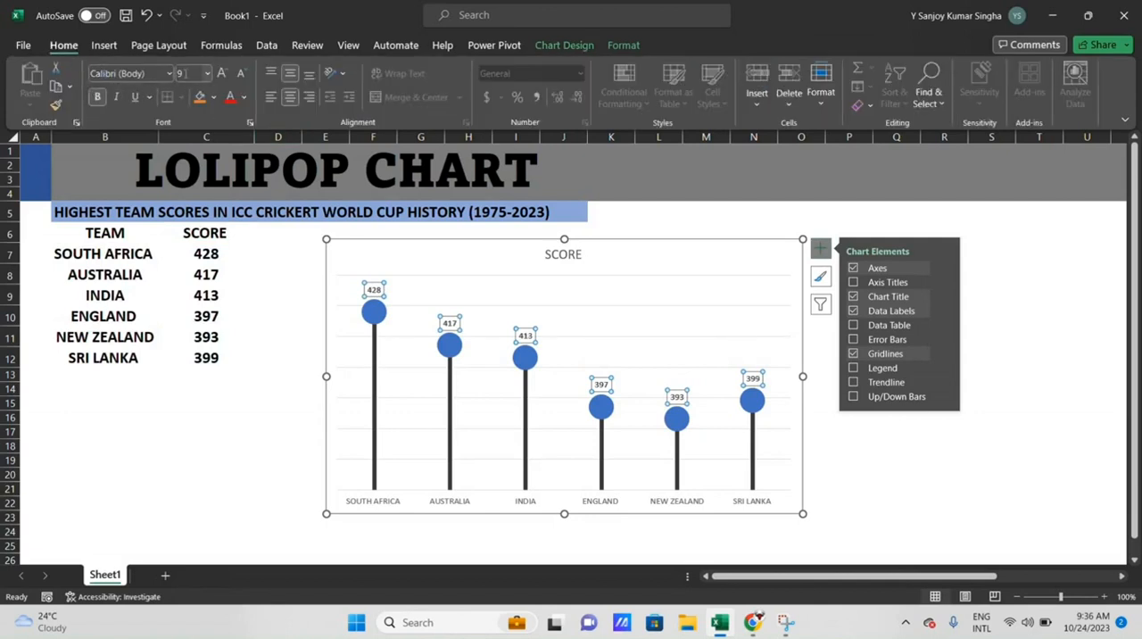
left_click(221, 77)
left_click(222, 76)
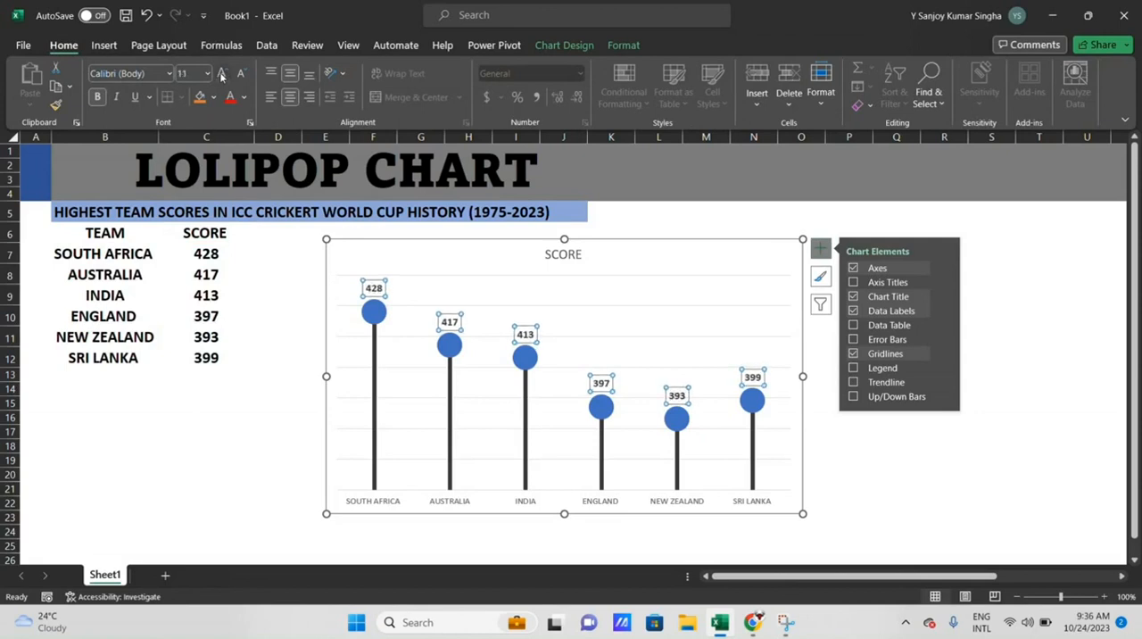
left_click(221, 76)
left_click(221, 77)
left_click(221, 77)
left_click(222, 76)
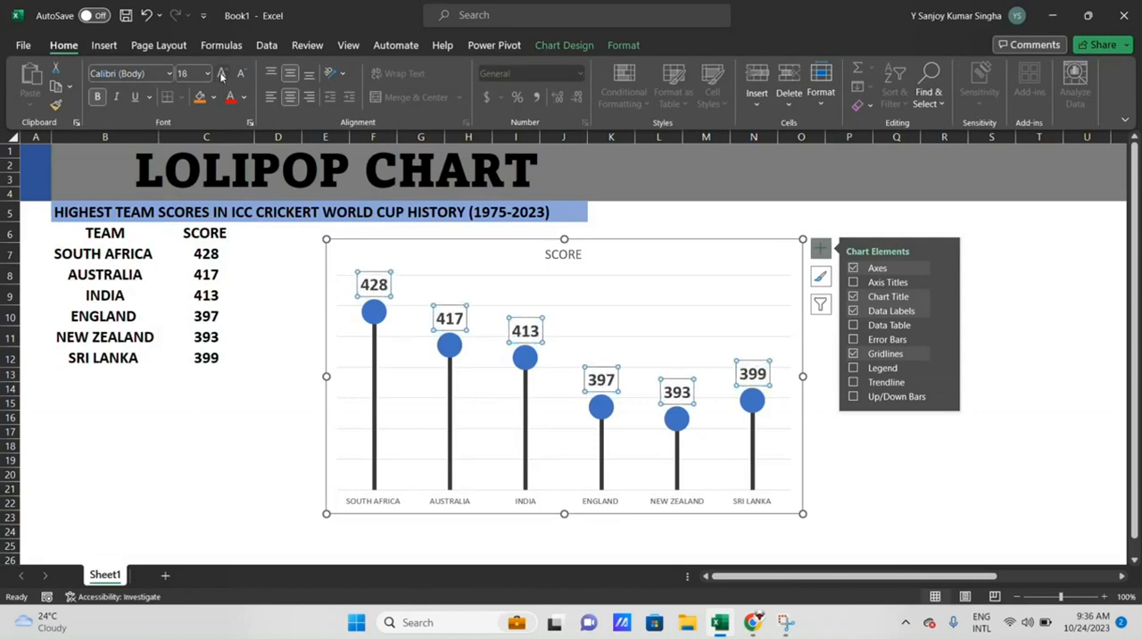
left_click(221, 77)
- Increase the font size of the chart's horizontal axis labels to 16 pt
left_click(390, 503)
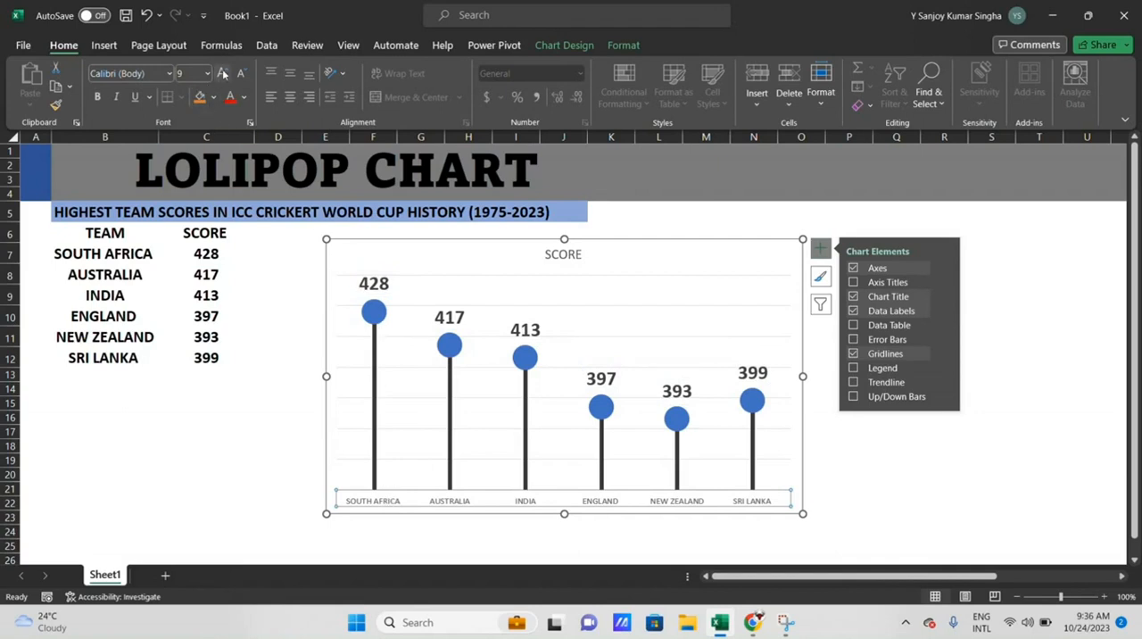
left_click(222, 75)
left_click(222, 75)
left_click(223, 75)
left_click(223, 75)
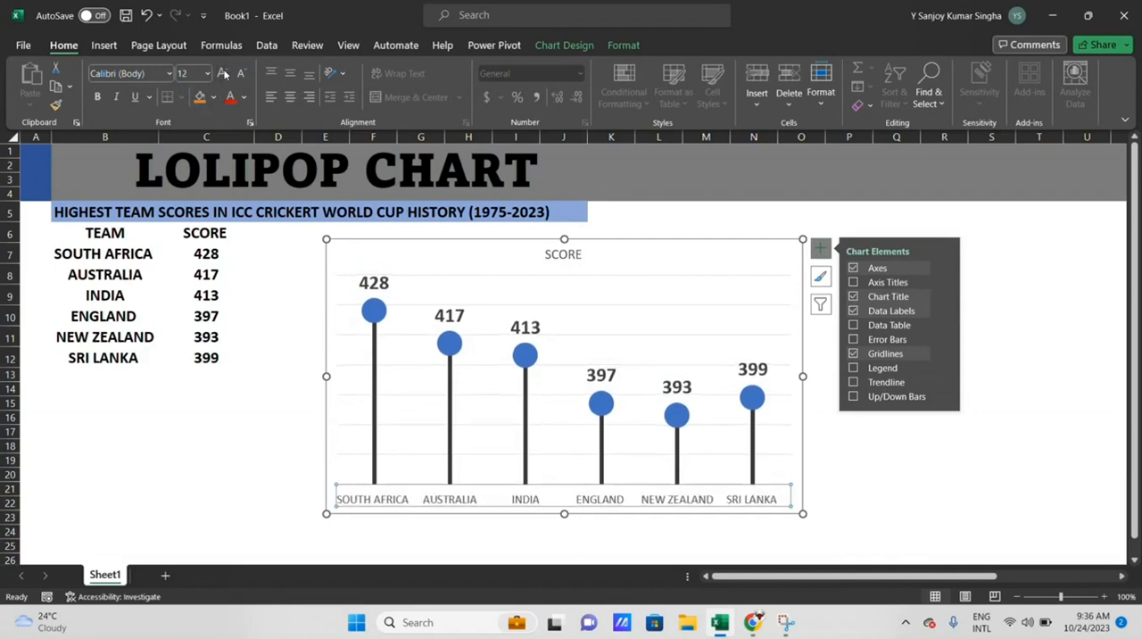
left_click(224, 76)
left_click(226, 76)
left_click(223, 75)
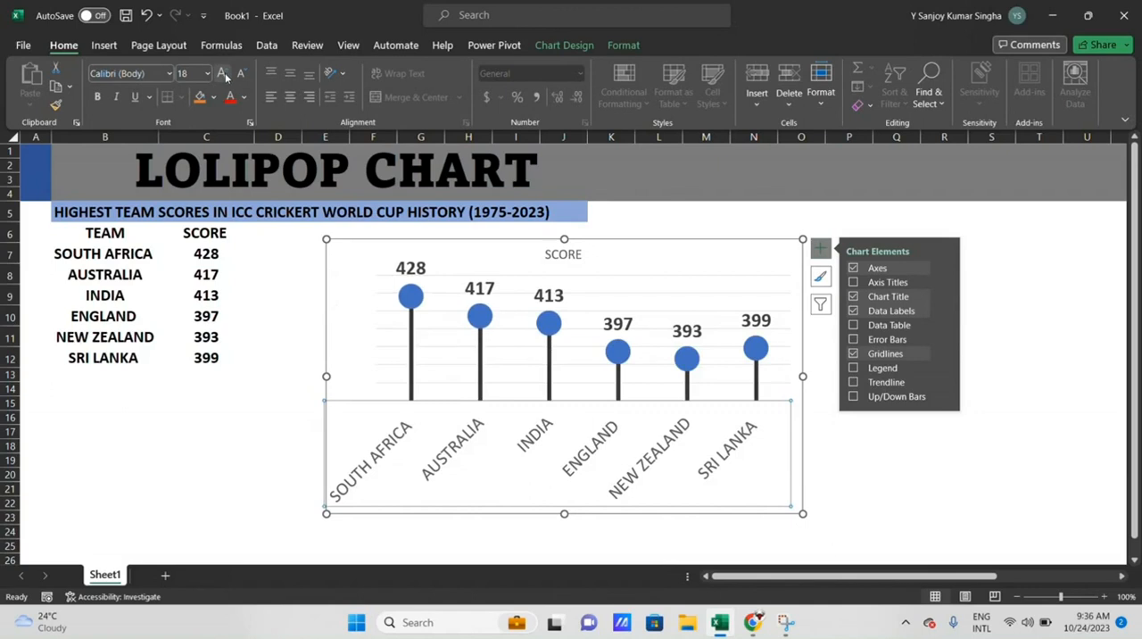
left_click(240, 73)
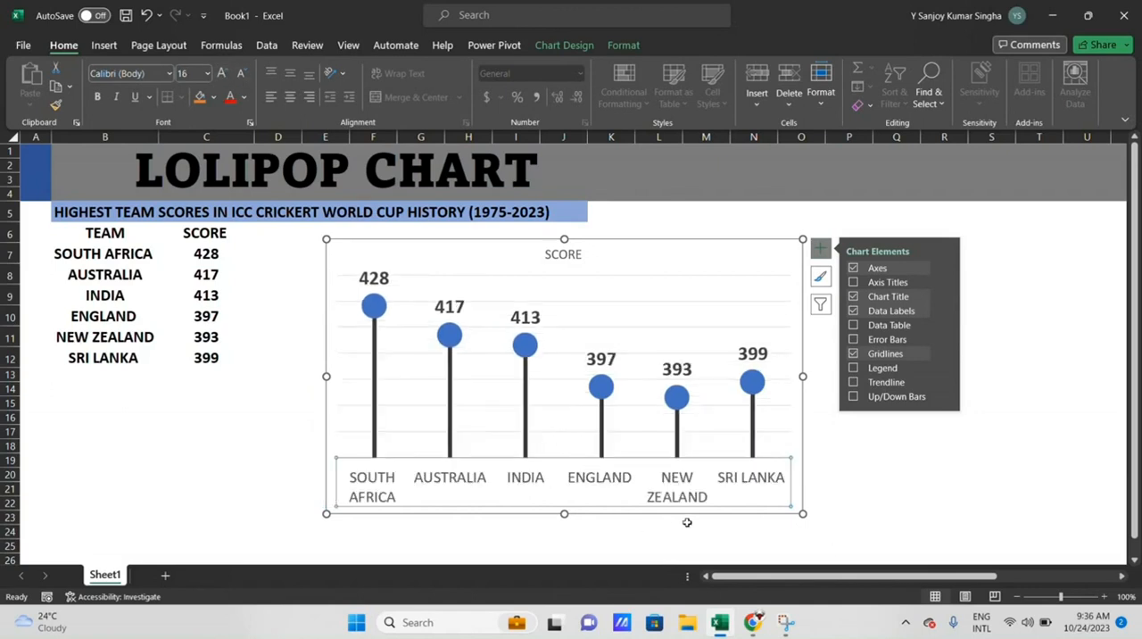
- Enlarge the chart in width and height so the team names fit on single lines
left_click_drag(802, 378, 879, 377)
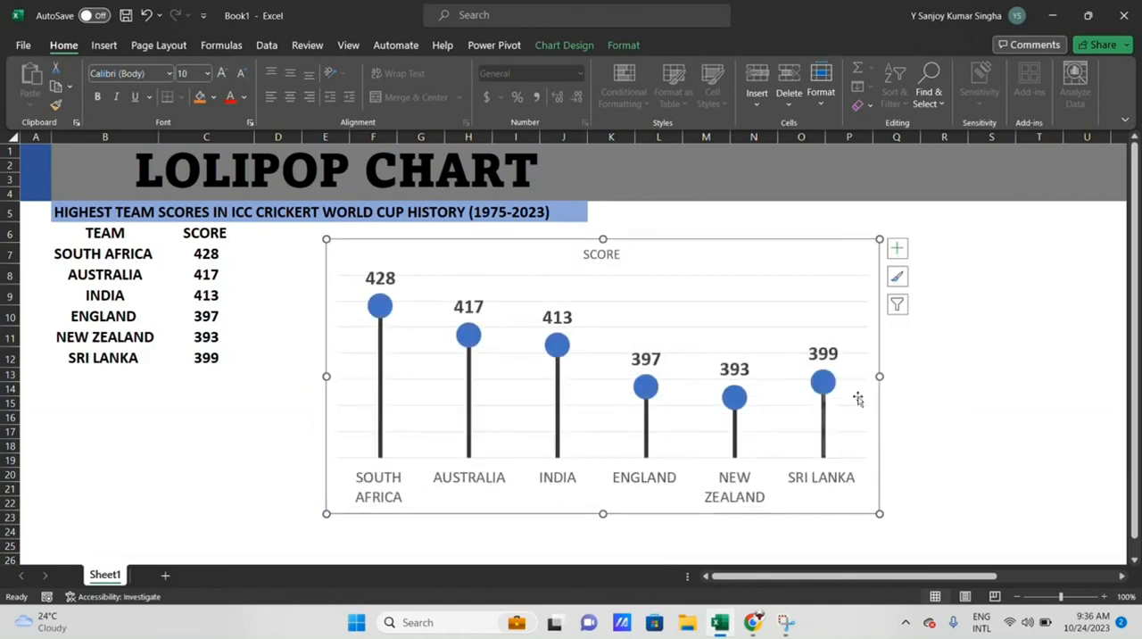
left_click_drag(605, 515, 605, 542)
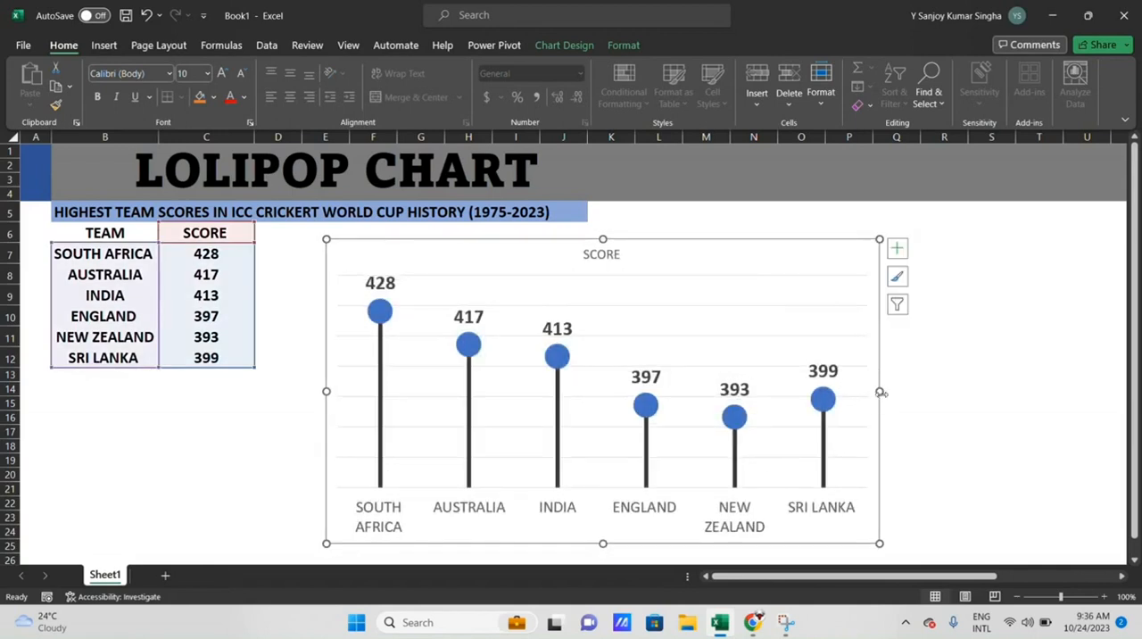
left_click_drag(881, 392, 955, 393)
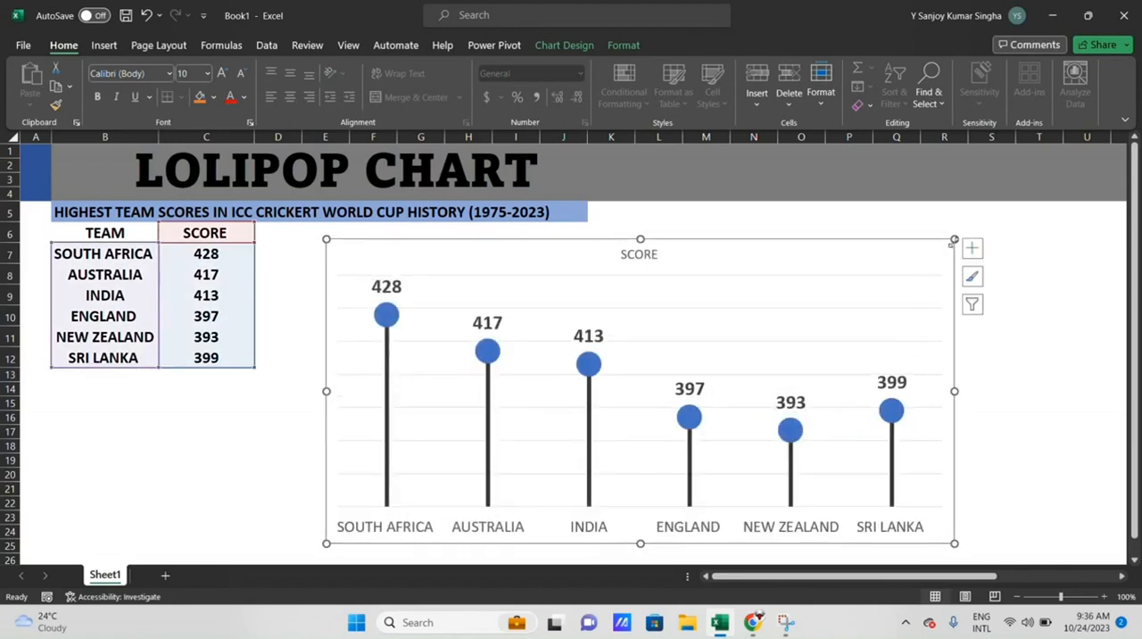
left_click_drag(954, 241, 972, 232)
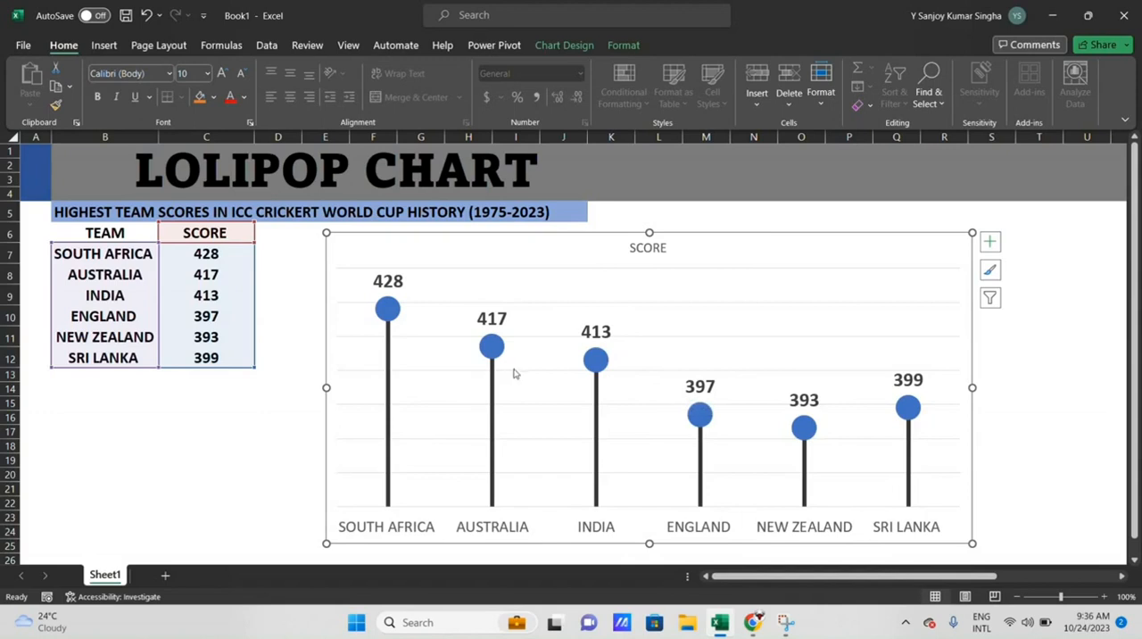
- Switch to Chrome and search the web for "LOLIPOP HEAD IMAGES"
mouse_move(381, 317)
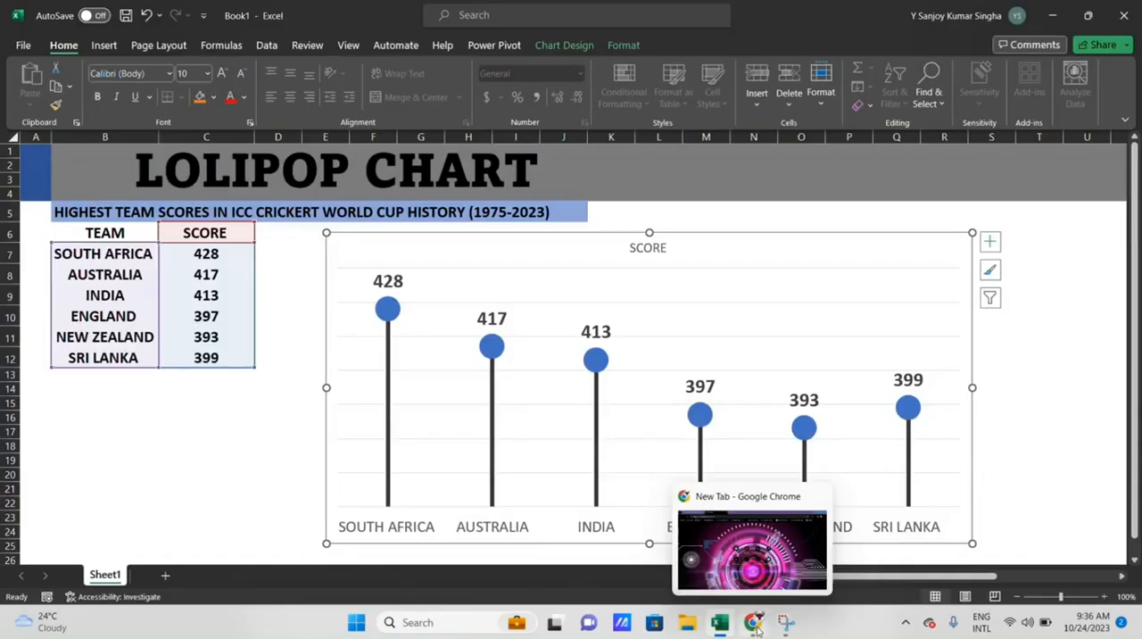
left_click(754, 624)
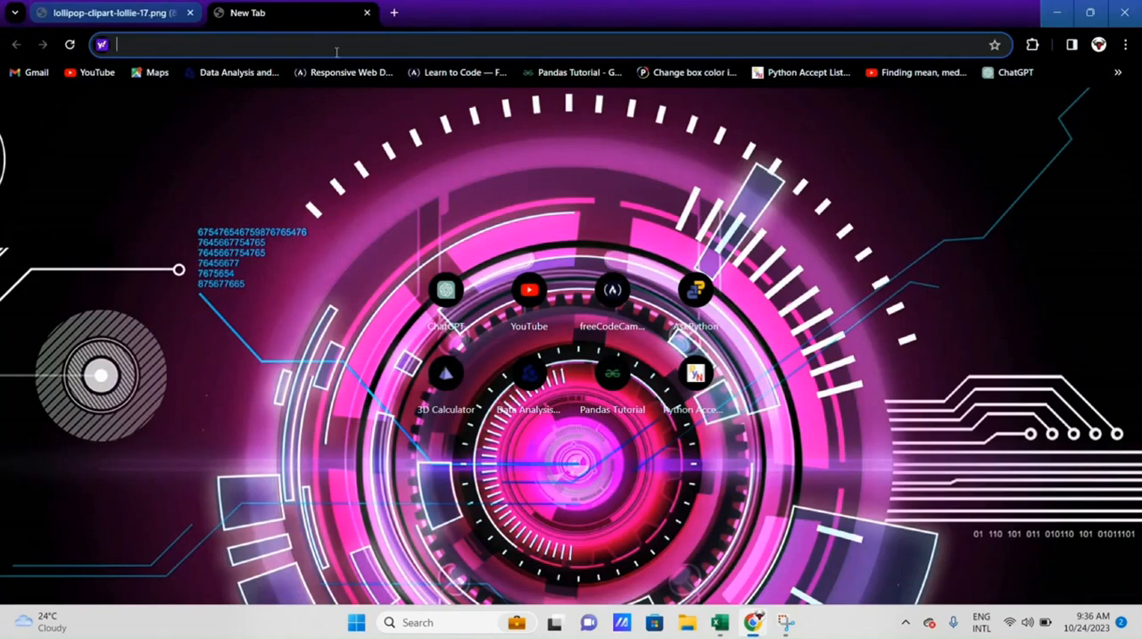
type("LOLIPOP")
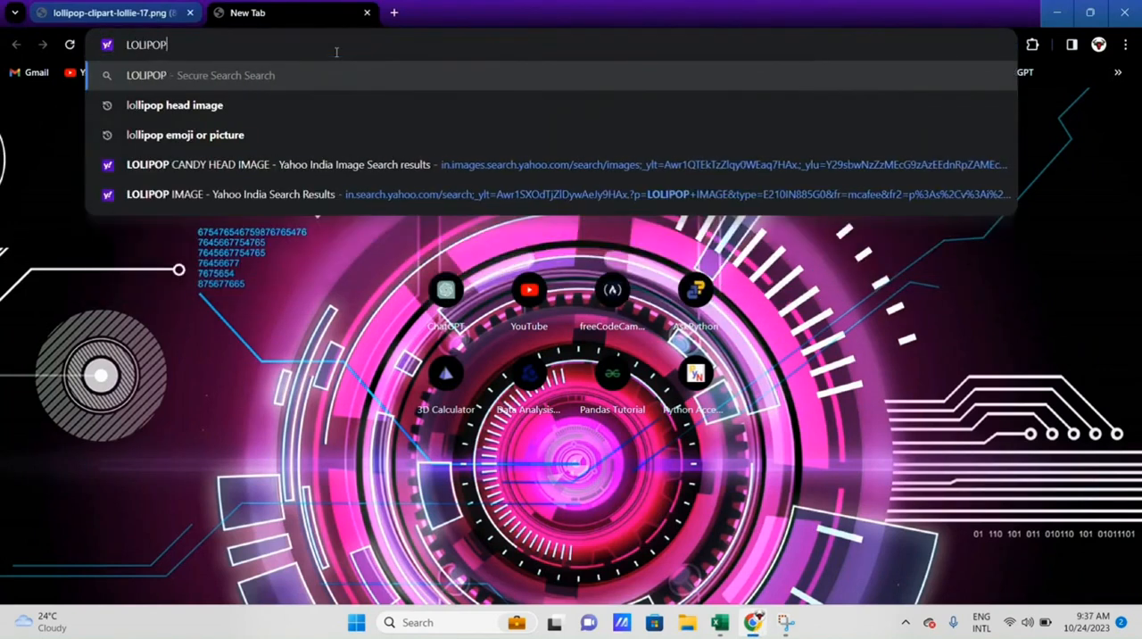
type(" HEAD IMAGES")
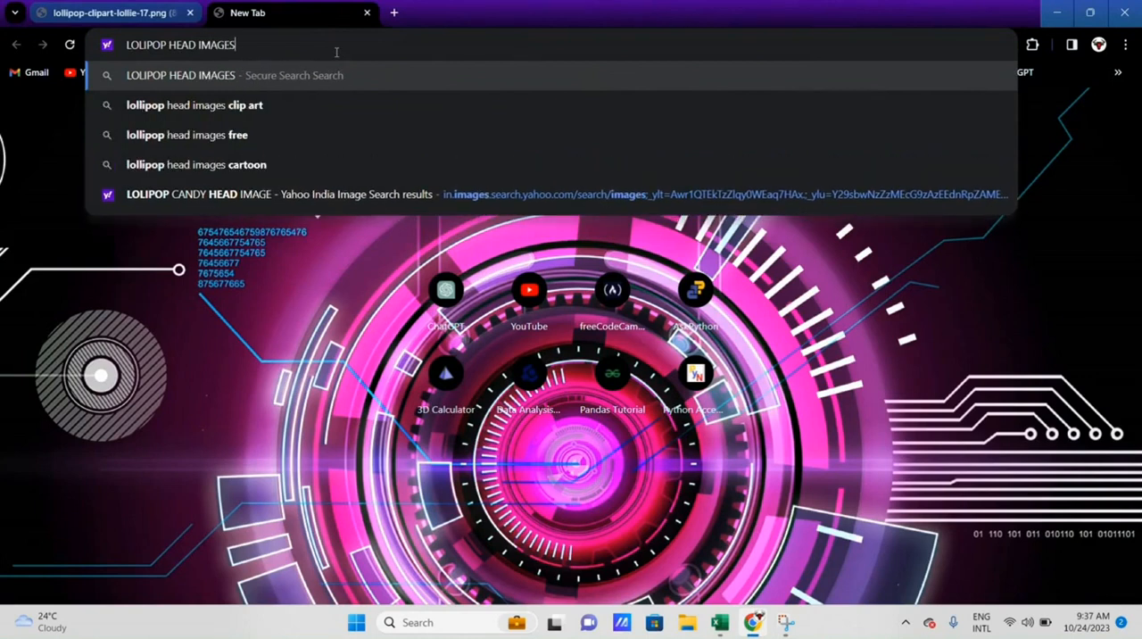
key("Return")
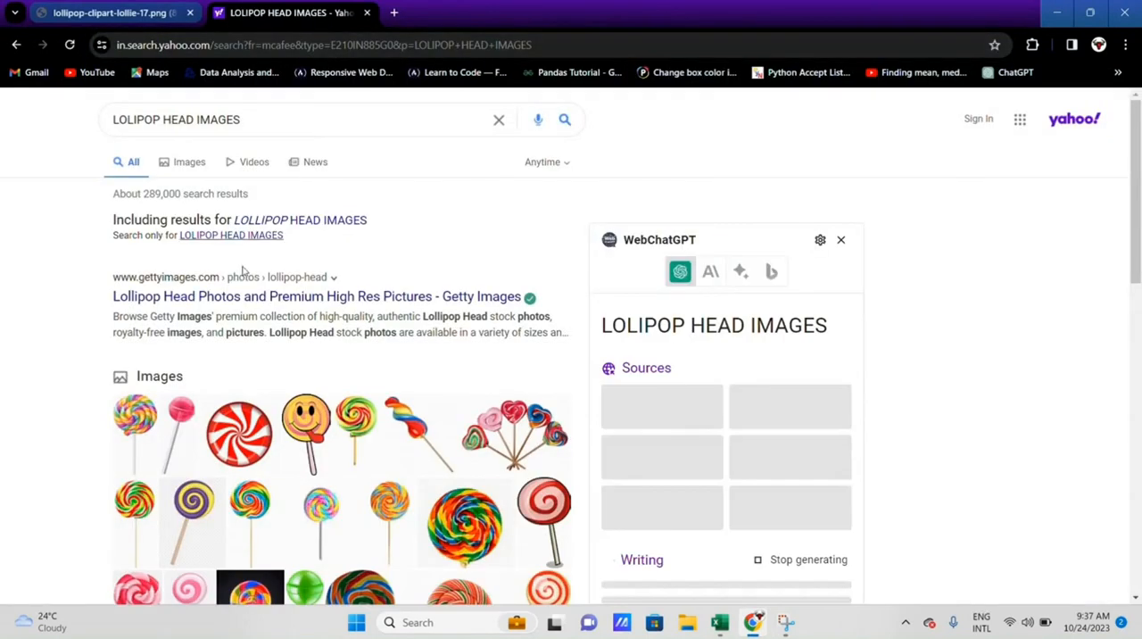
- Open the round red-and-white swirl lollipop from the image results at full size and copy the image
left_click(169, 176)
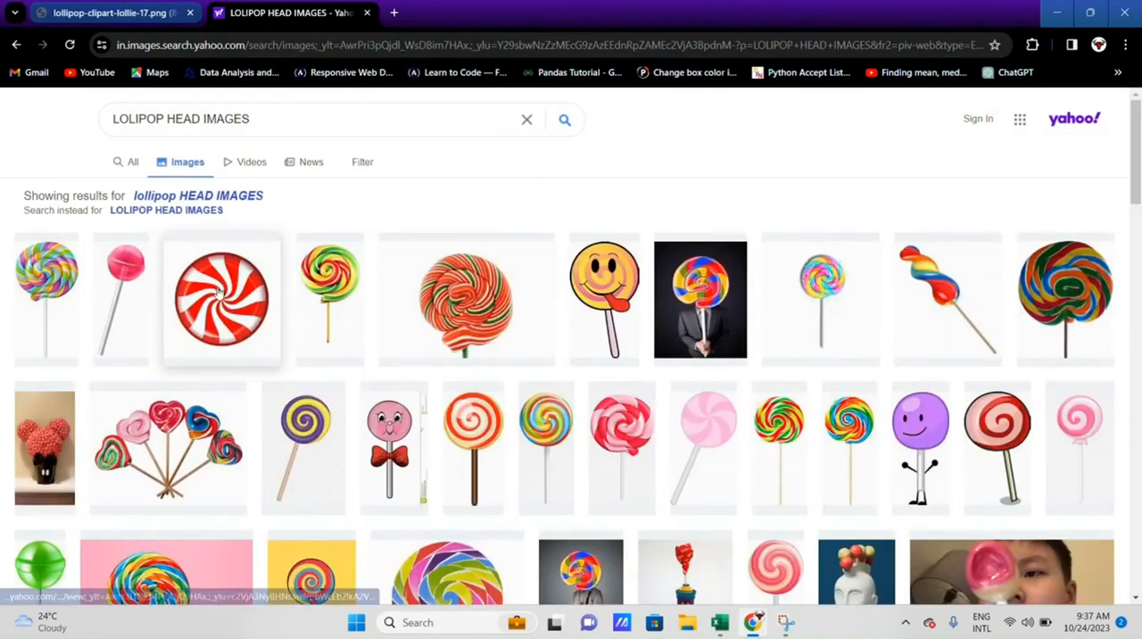
left_click(218, 292)
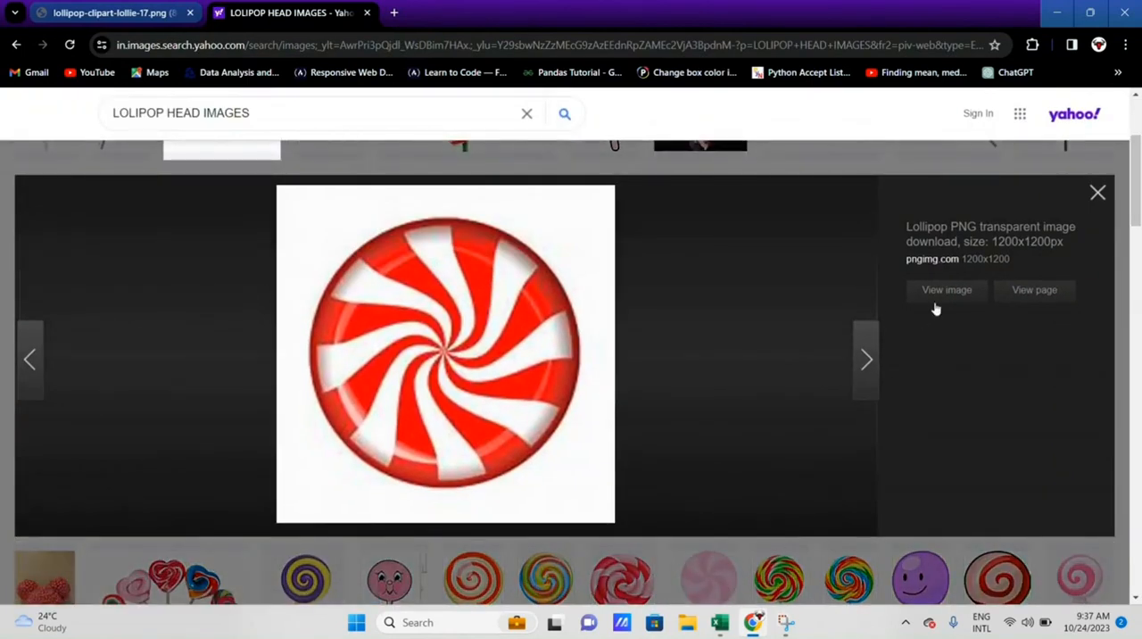
left_click(946, 299)
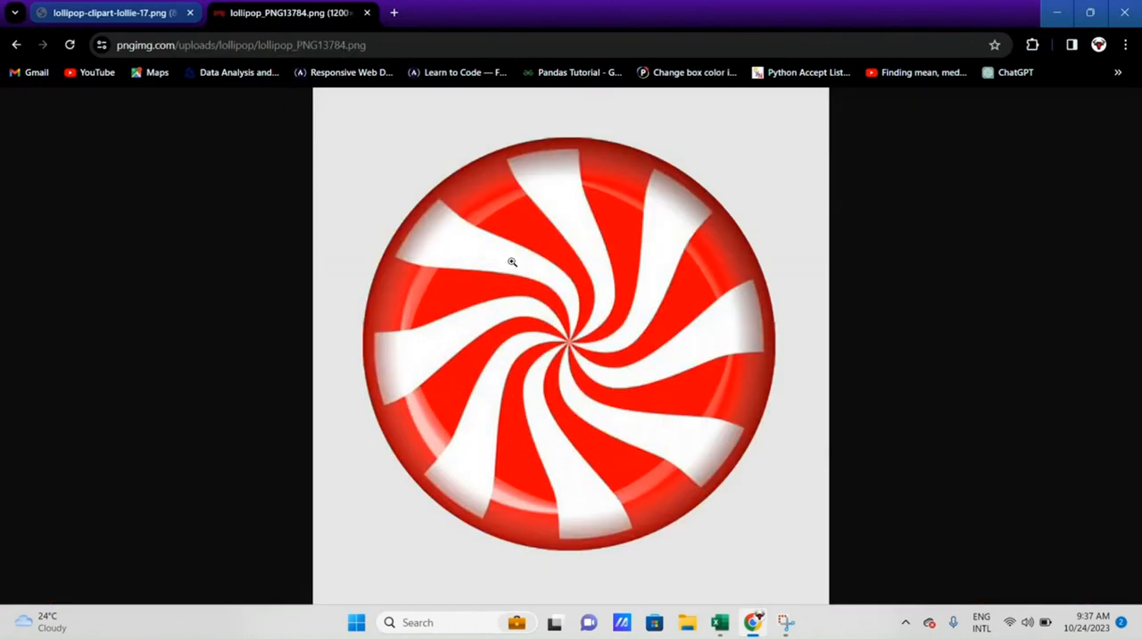
right_click(513, 261)
left_click(564, 322)
- Switch back to the Excel workbook and paste the copied lollipop picture into the worksheet
left_click(721, 622)
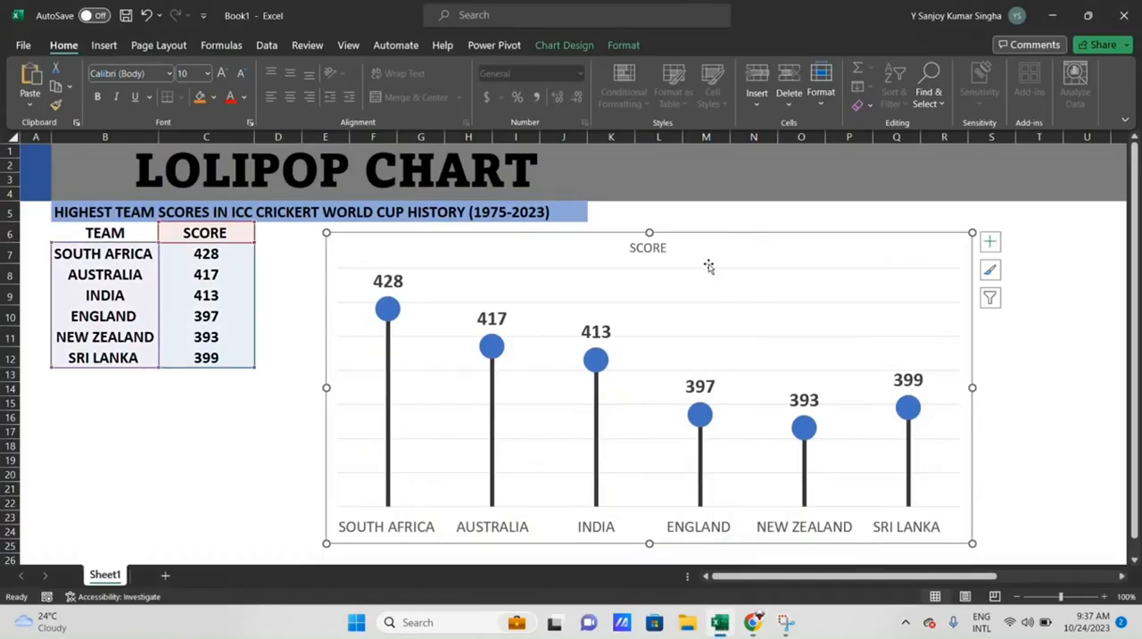
scroll(589, 323, "down", 2)
scroll(236, 381, "up", 1)
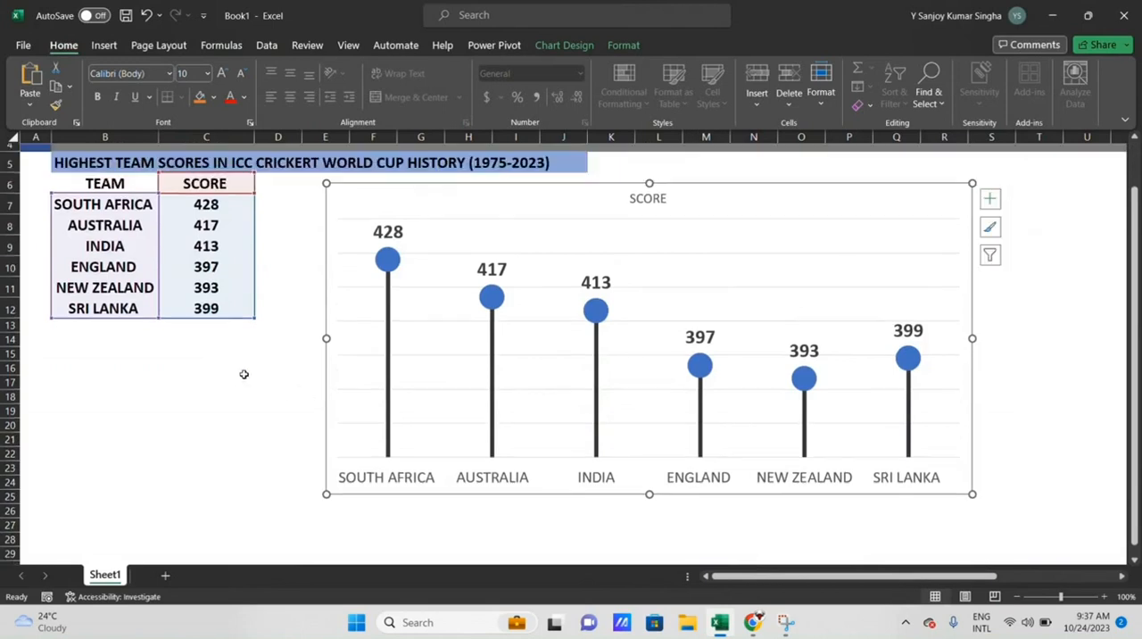
left_click(284, 360)
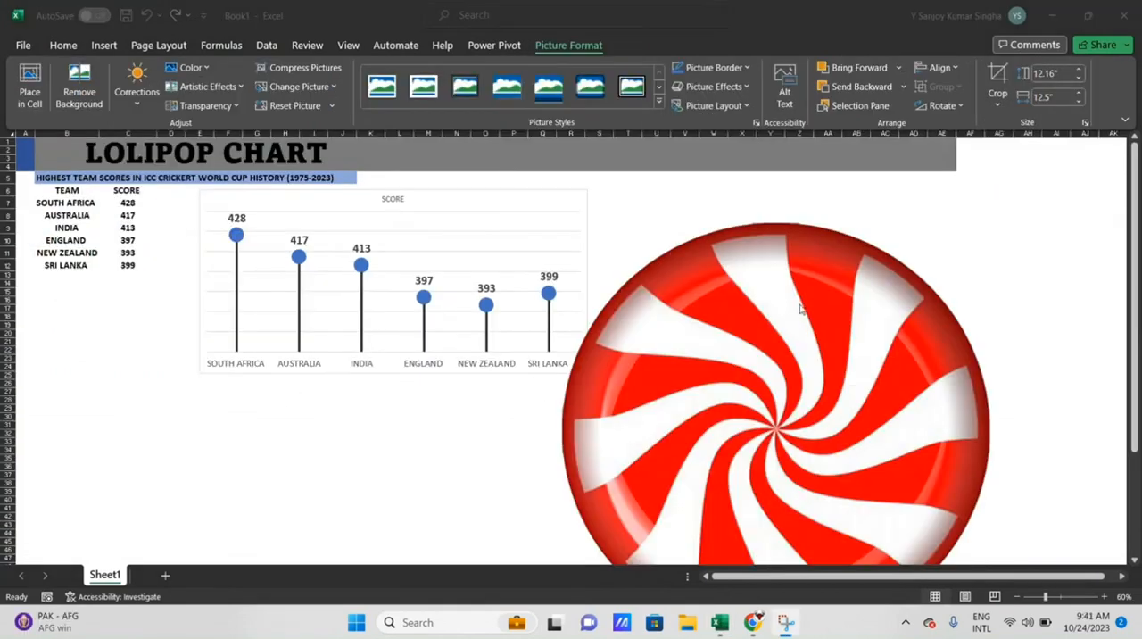
- Set the lollipop picture's height to 1" and deselect it
left_click(1036, 73)
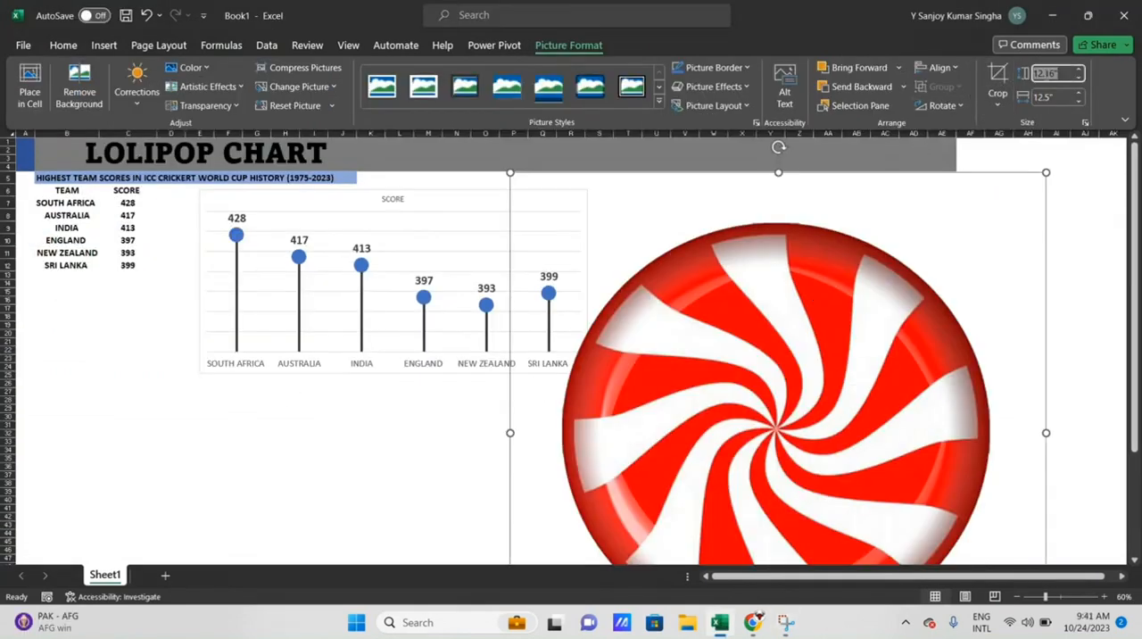
type("1")
key("Tab")
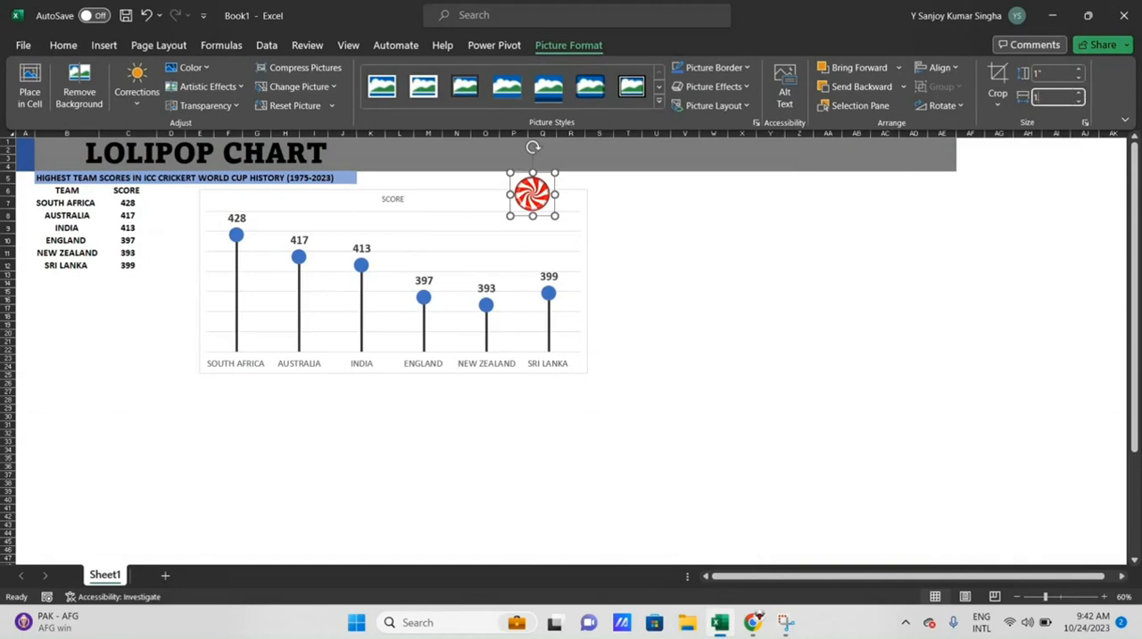
left_click(637, 242)
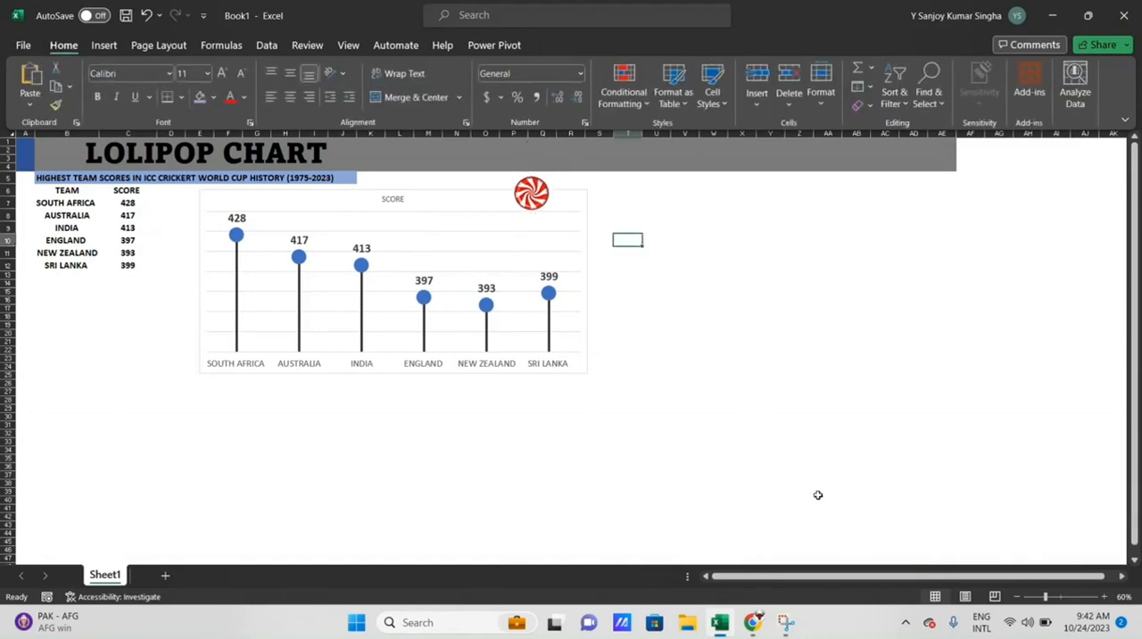
- Duplicate the small lollipop picture and place the copy over the chart above the England and New Zealand markers
left_click(1057, 596)
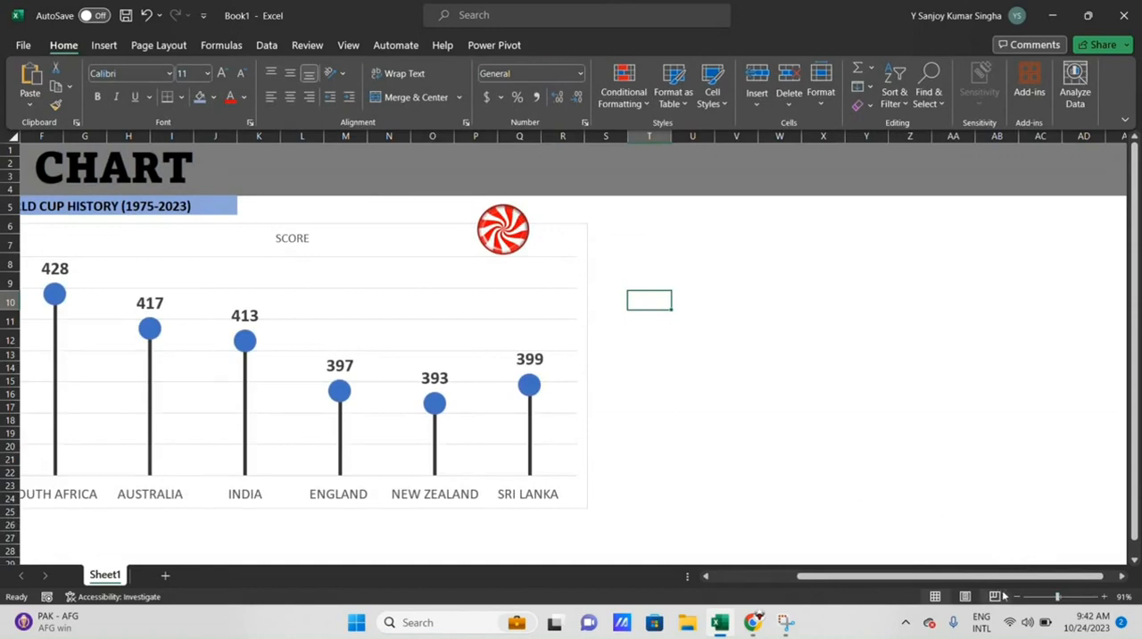
left_click_drag(932, 576, 846, 589)
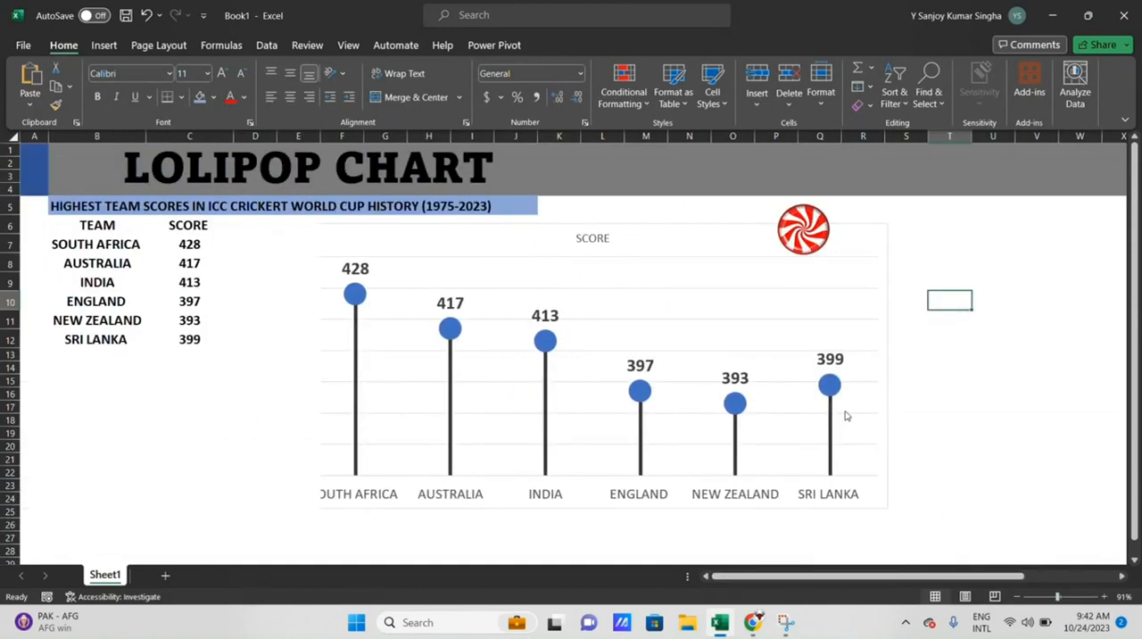
left_click_drag(803, 242, 797, 297)
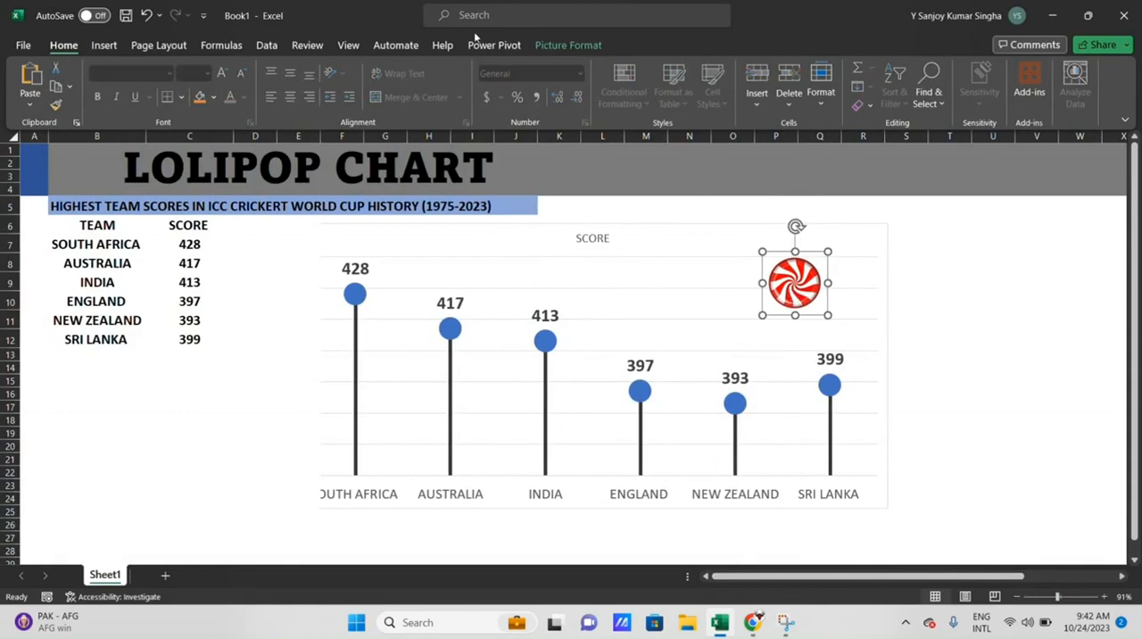
left_click(793, 295)
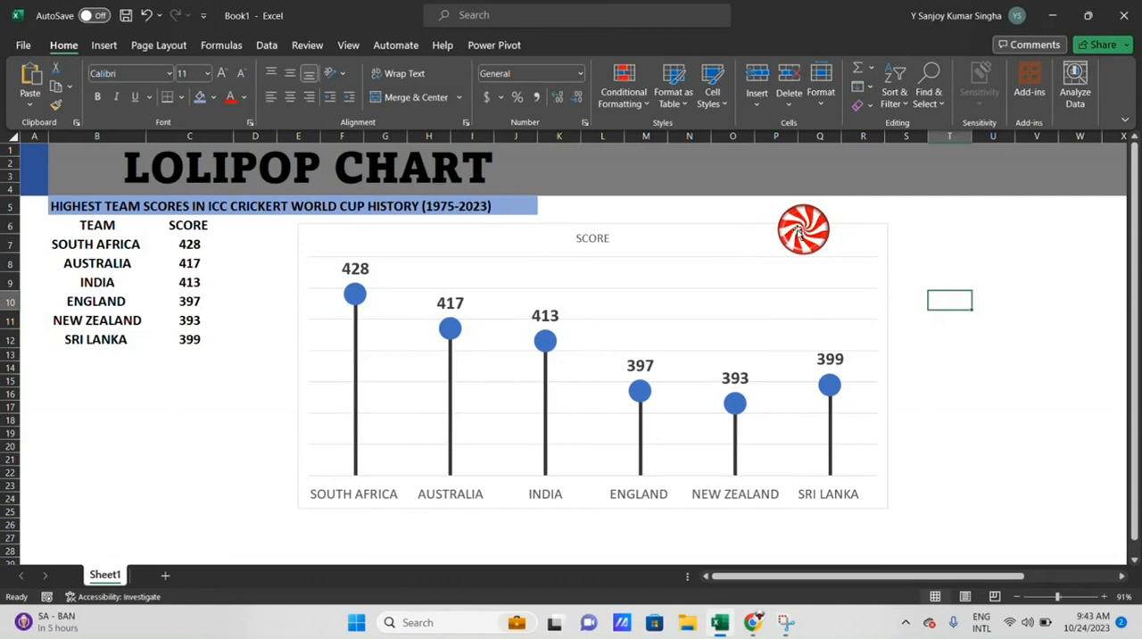
left_click(800, 232)
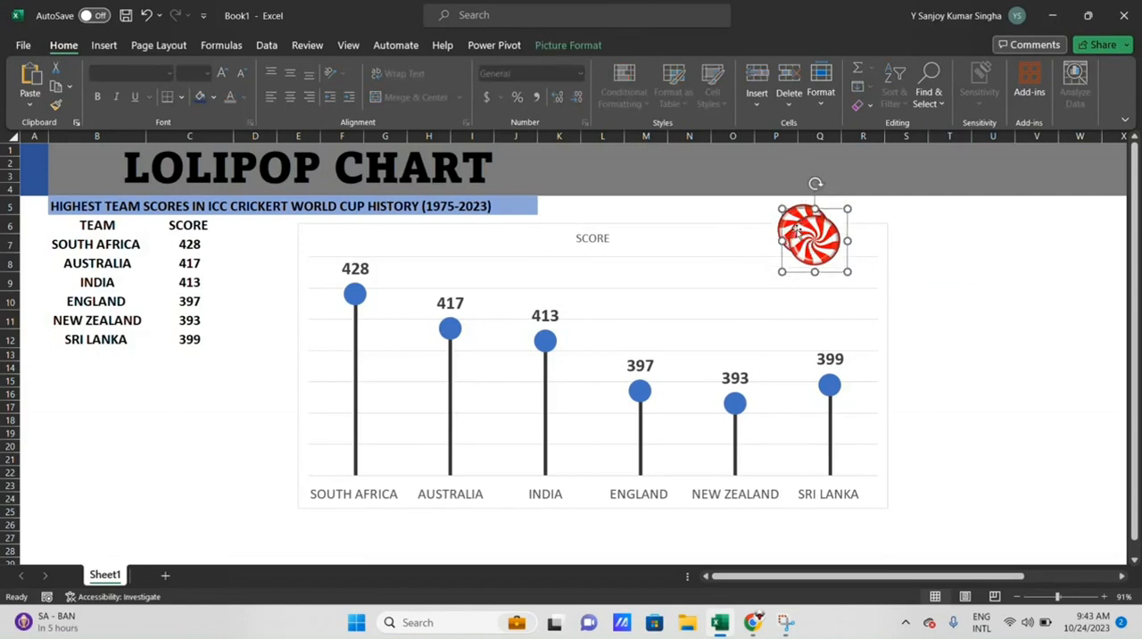
left_click_drag(799, 234, 676, 292)
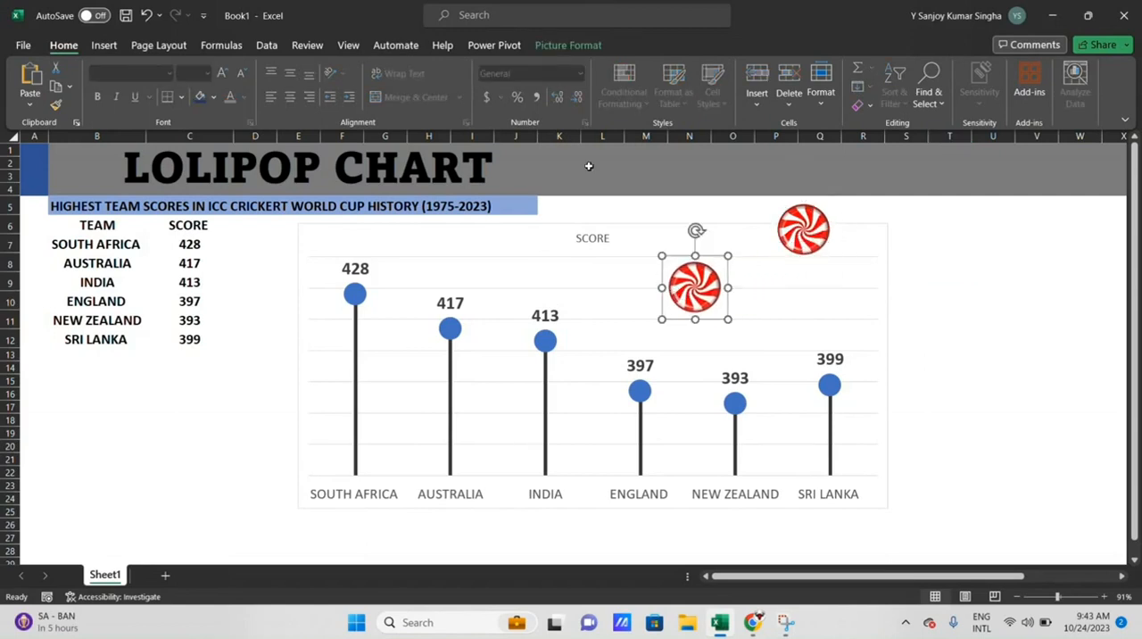
- Recolor the duplicated lollipop picture with the light blue accent variation
left_click(585, 51)
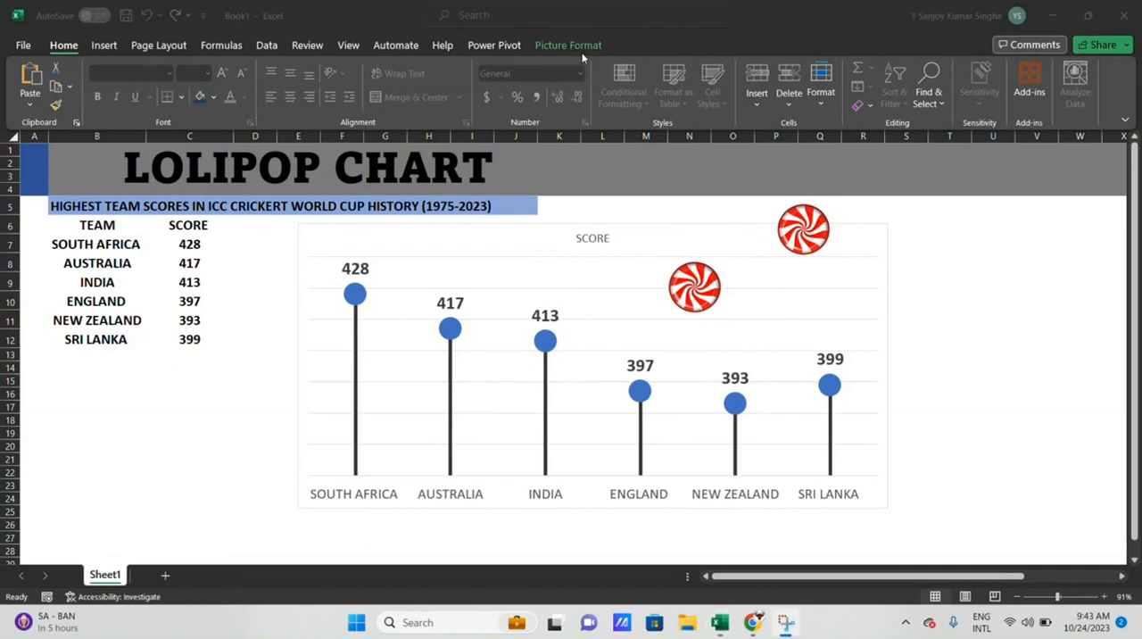
left_click(580, 53)
left_click(575, 52)
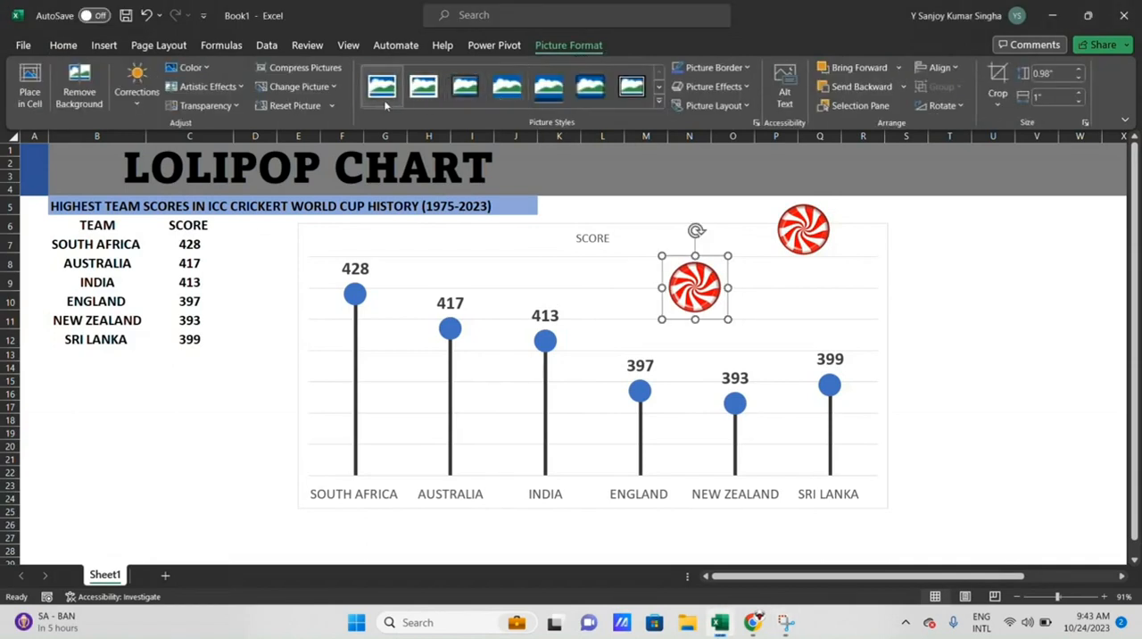
left_click(190, 68)
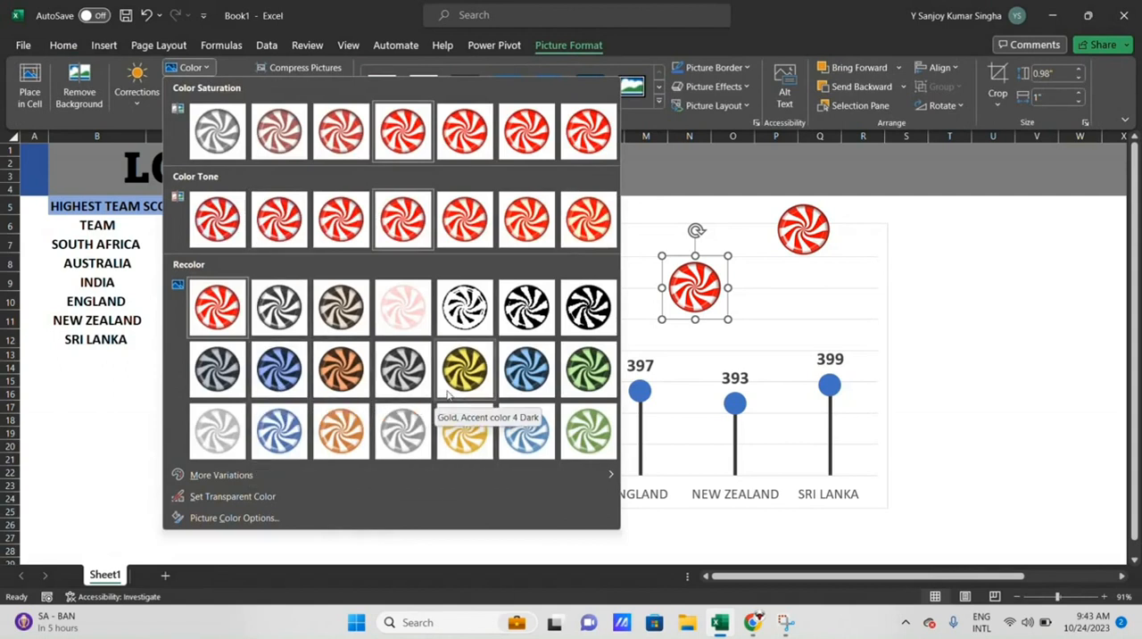
left_click(280, 432)
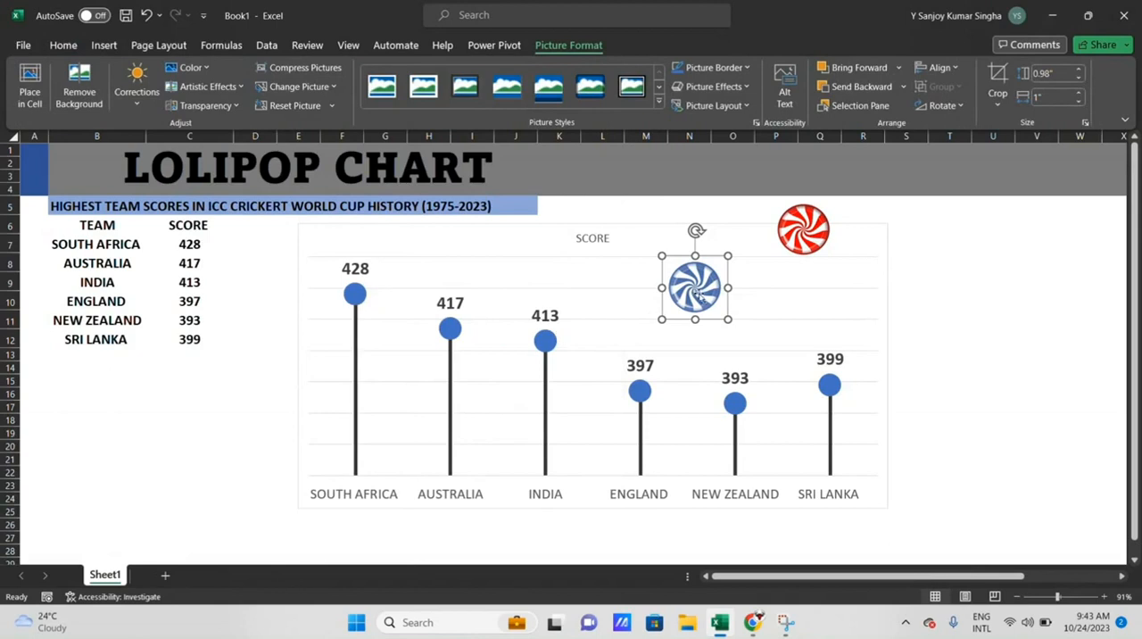
- Cut the blue lollipop picture and paste it onto India's data marker only
key("Delete")
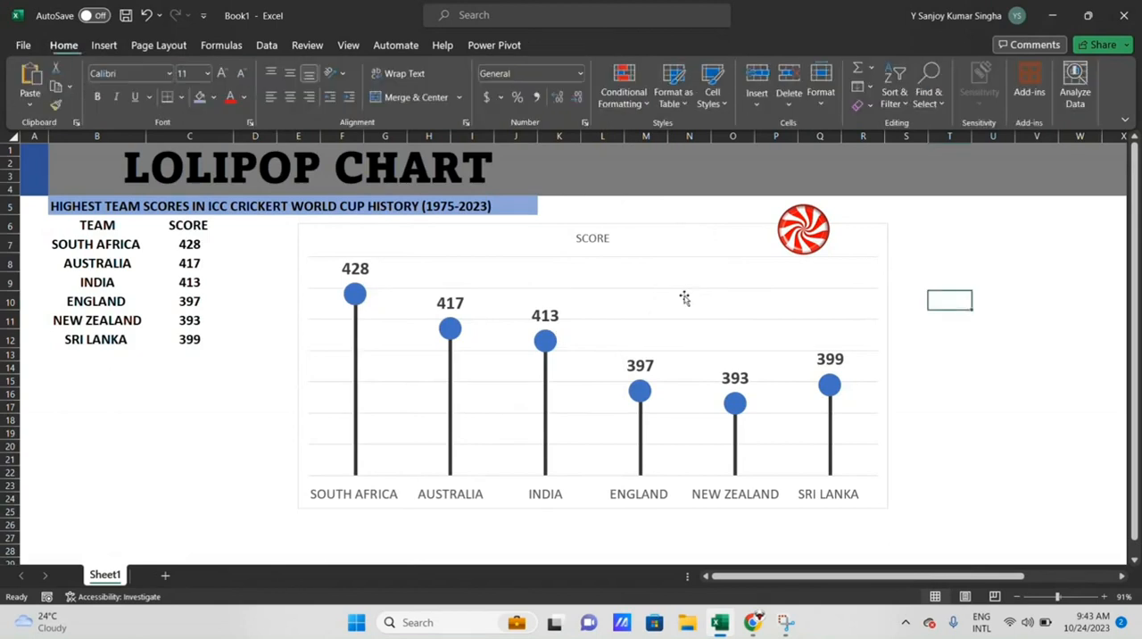
left_click(544, 341)
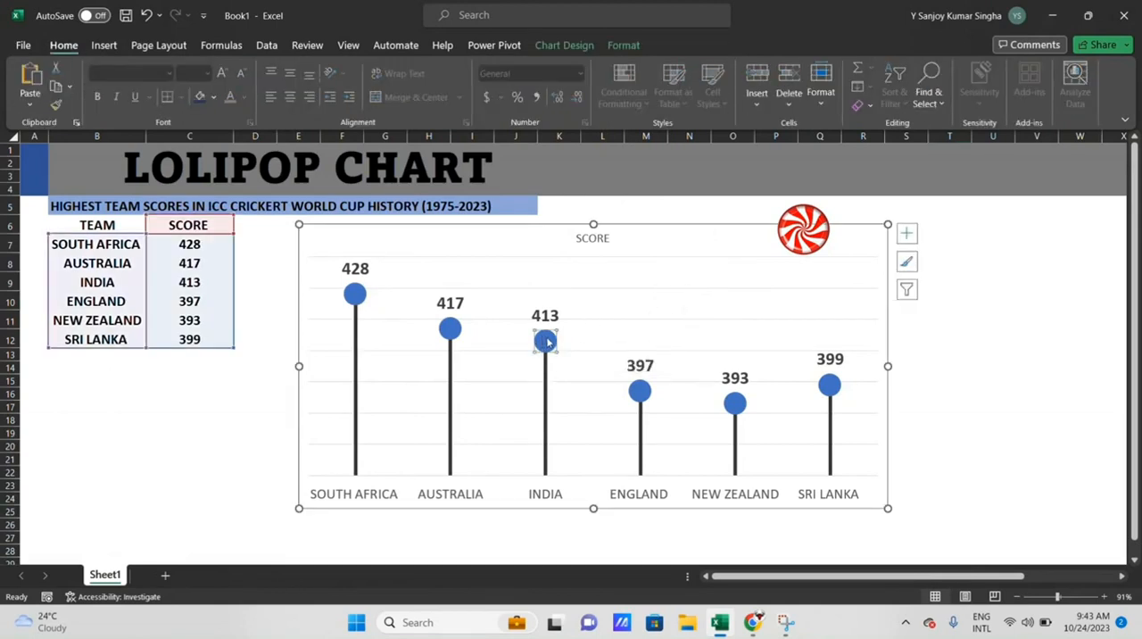
key("ctrl+v")
left_click(639, 333)
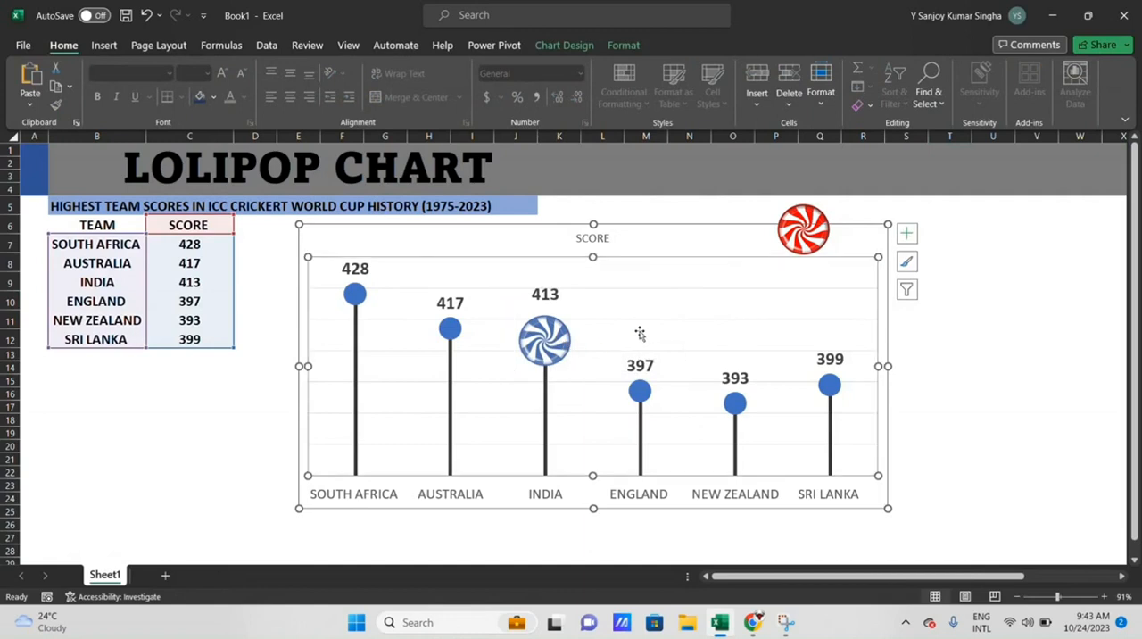
- Duplicate the small red lollipop picture and place the copy over the chart above the New Zealand marker
left_click(496, 31)
left_click(817, 233)
left_click(805, 232)
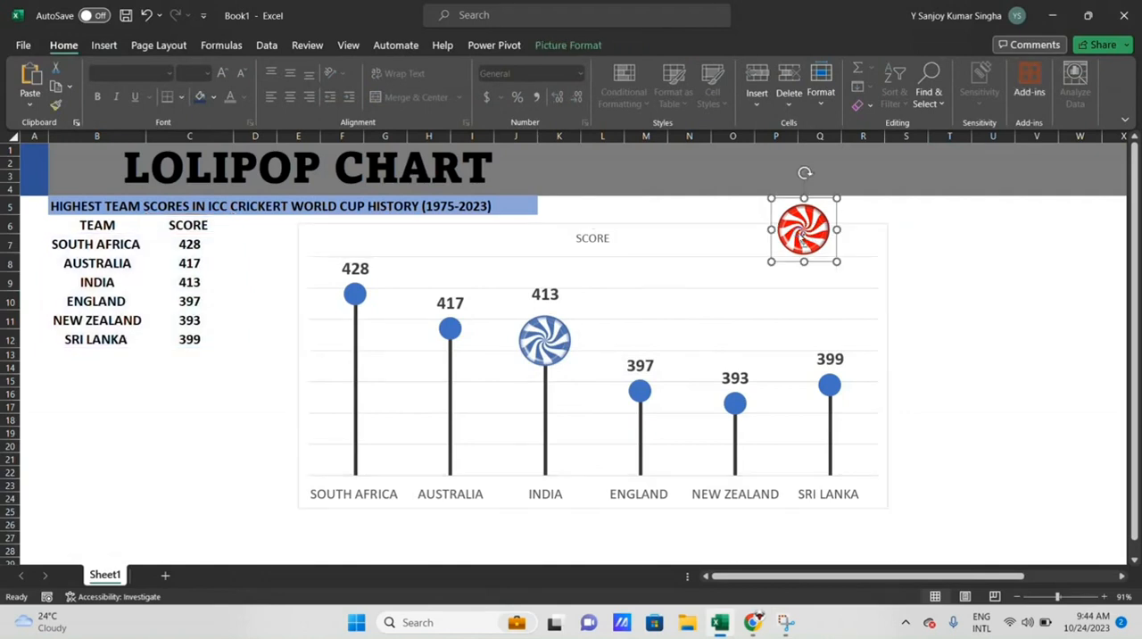
left_click_drag(803, 234, 746, 272)
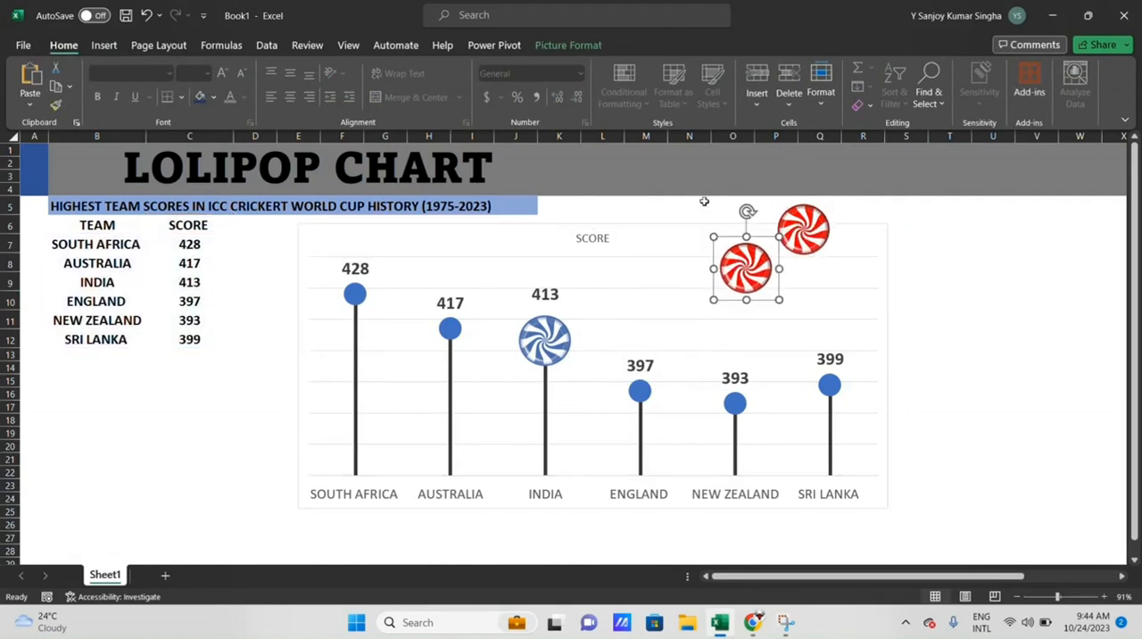
- Recolor the duplicated lollipop picture with the dark green accent variation
left_click(583, 49)
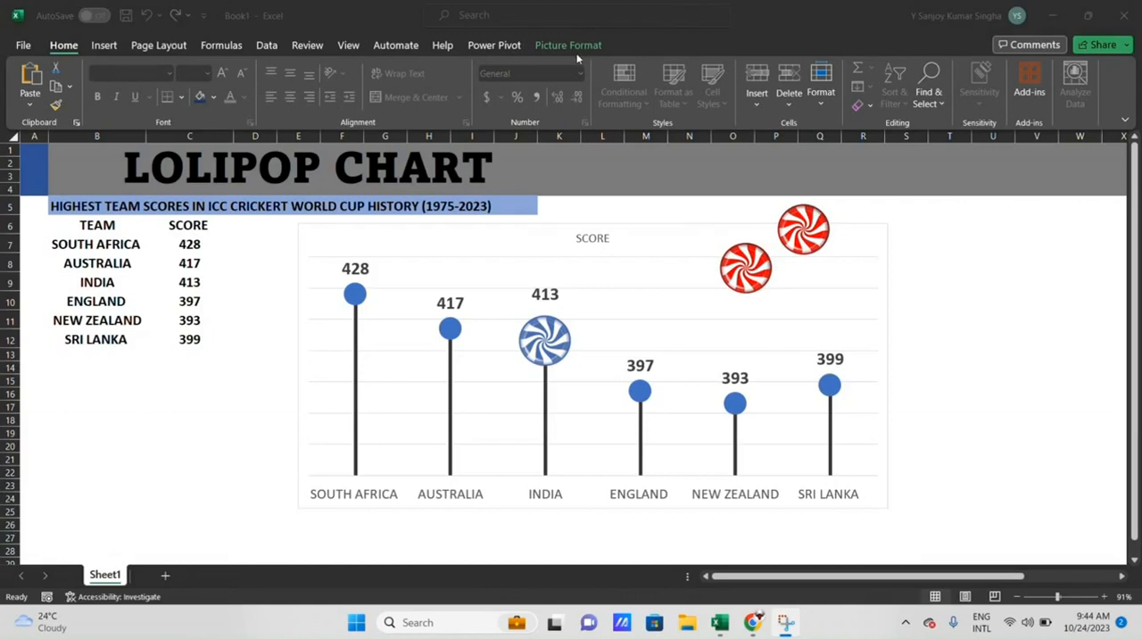
left_click(578, 51)
left_click(580, 56)
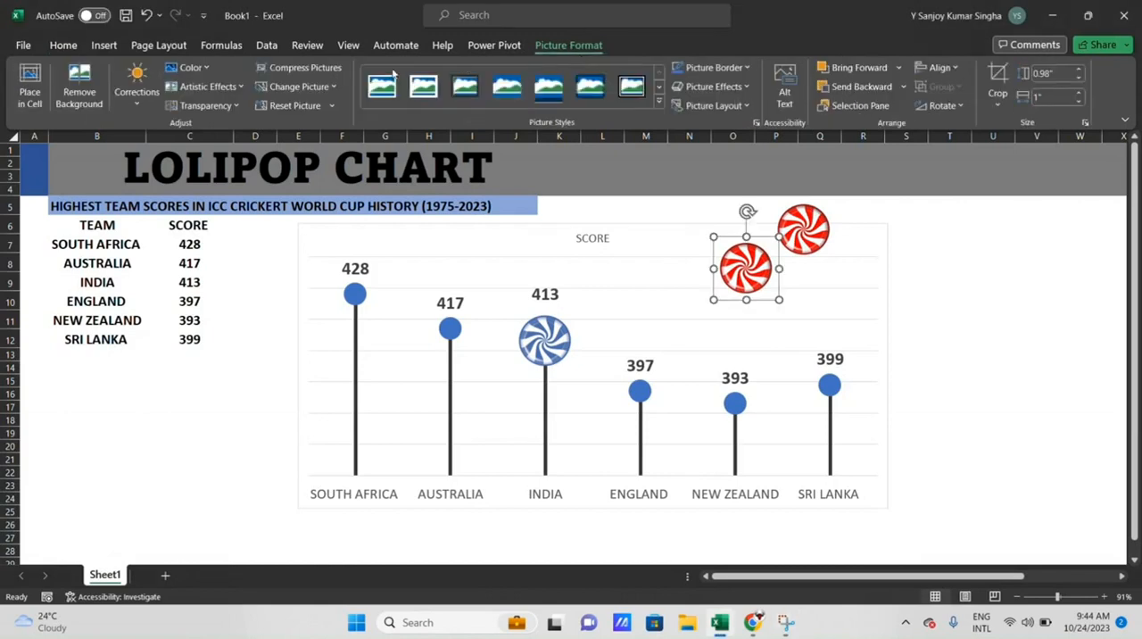
left_click(202, 69)
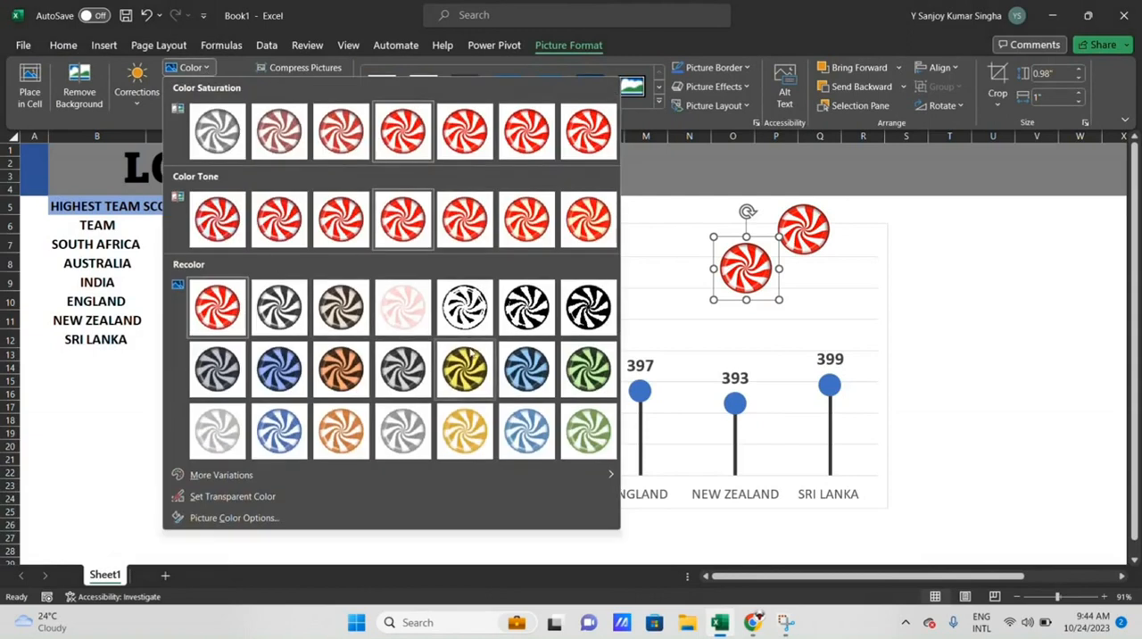
left_click(585, 380)
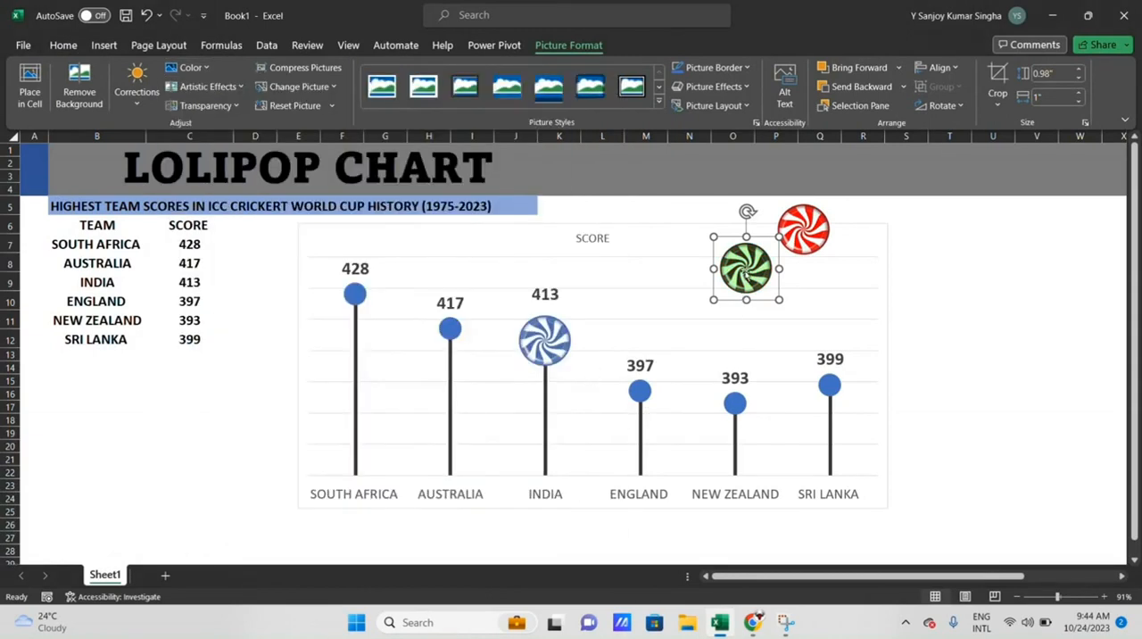
- Cut the green lollipop picture and paste it onto South Africa's data marker only
key("ctrl+x")
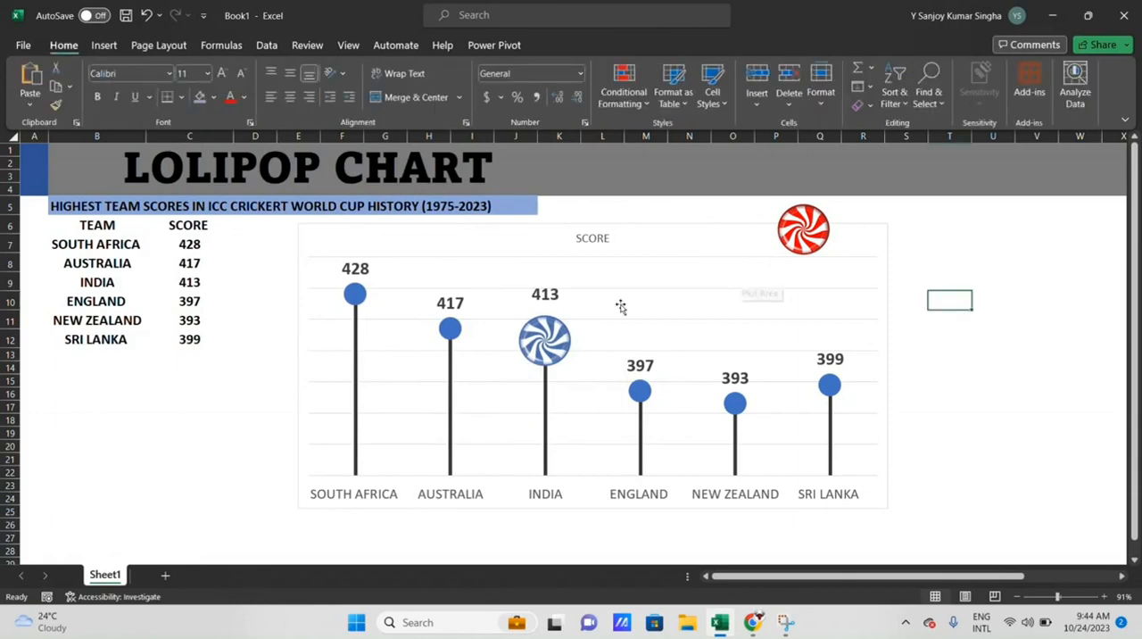
left_click(356, 297)
left_click(357, 299)
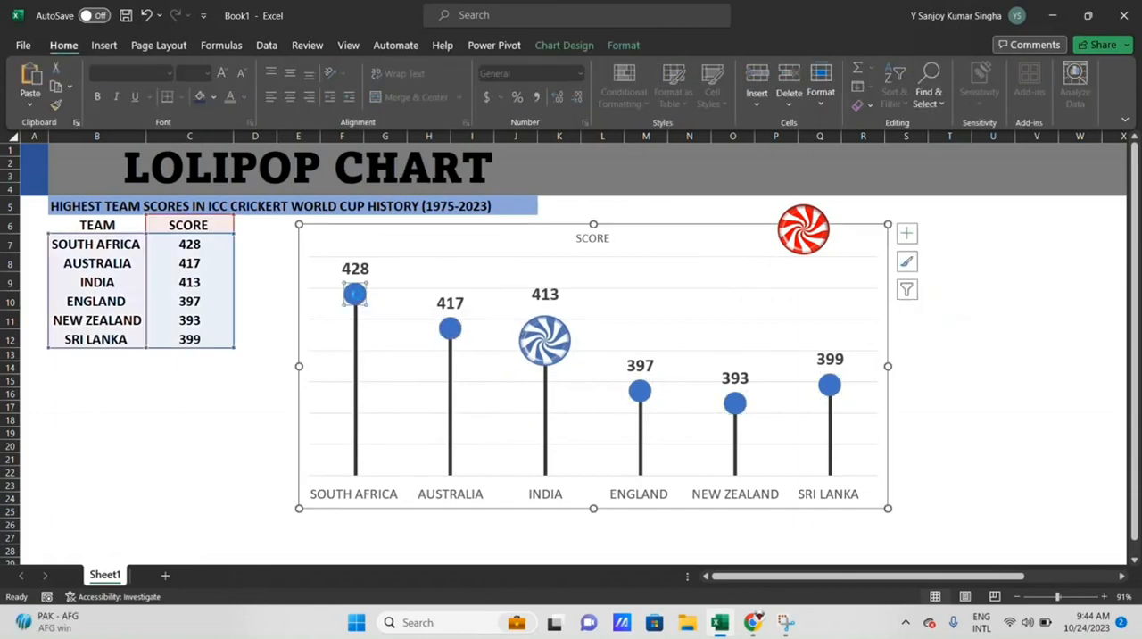
key("ctrl+v")
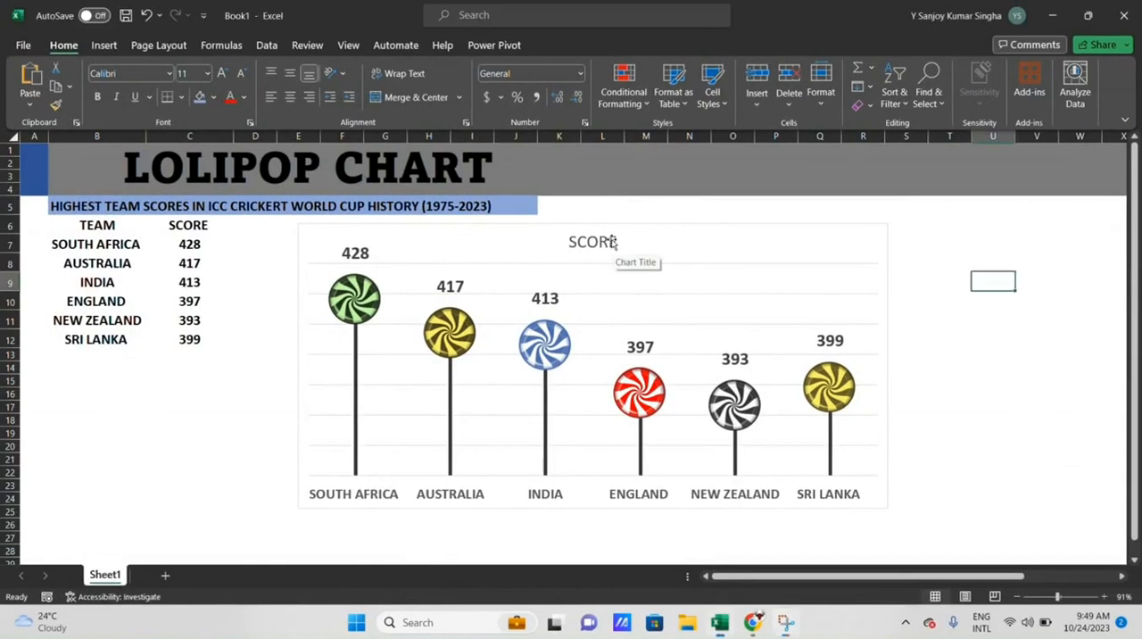
- Clear the chart title's text and start the new title with "HIG"
left_click(612, 243)
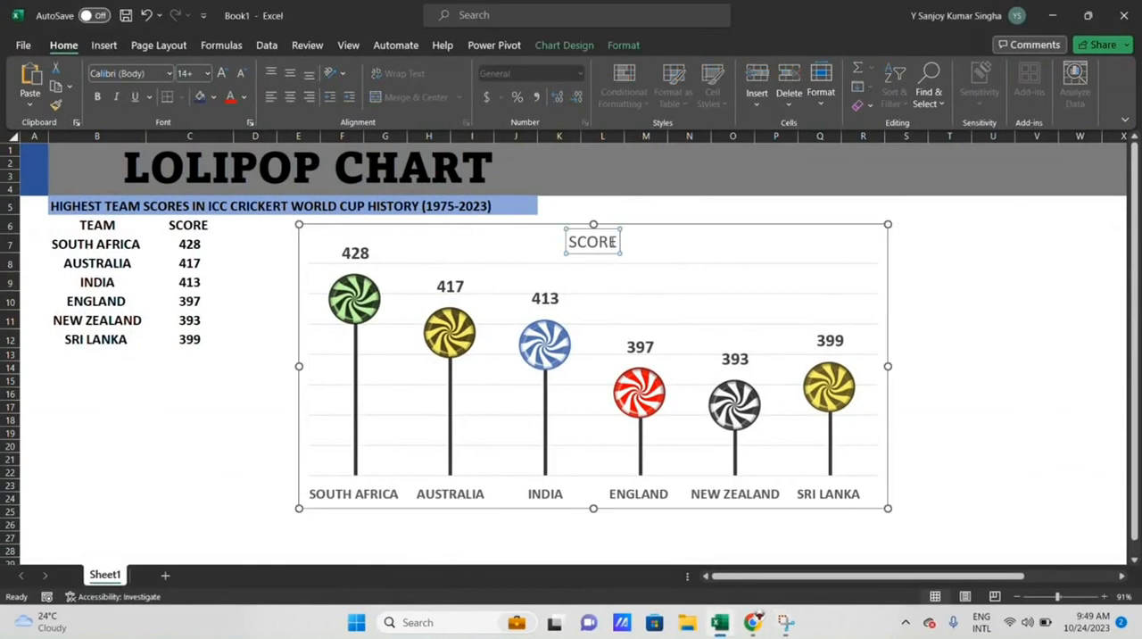
left_click(610, 241)
key("BackSpace")
key("BackSpace")
key("BackSpace")
key("BackSpace")
key("BackSpace")
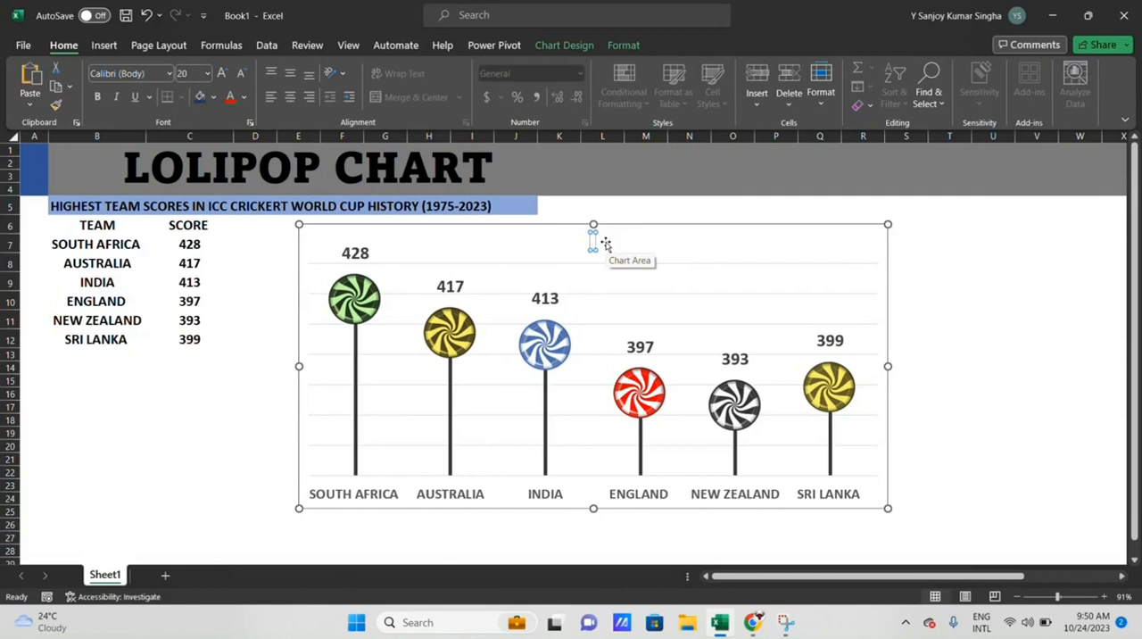
type("HIG")
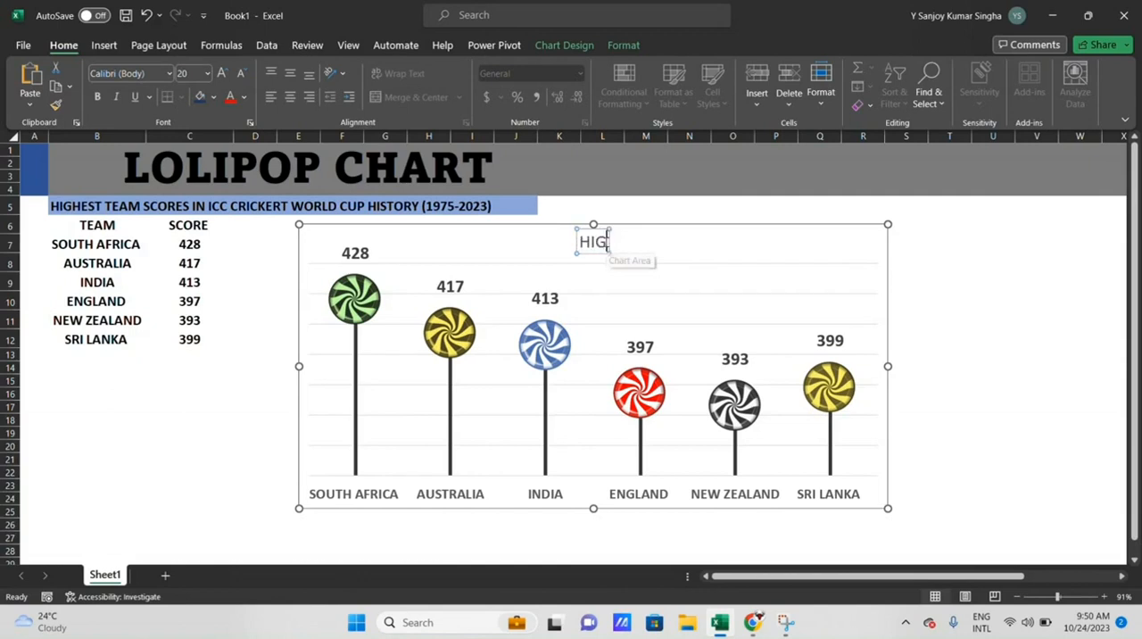